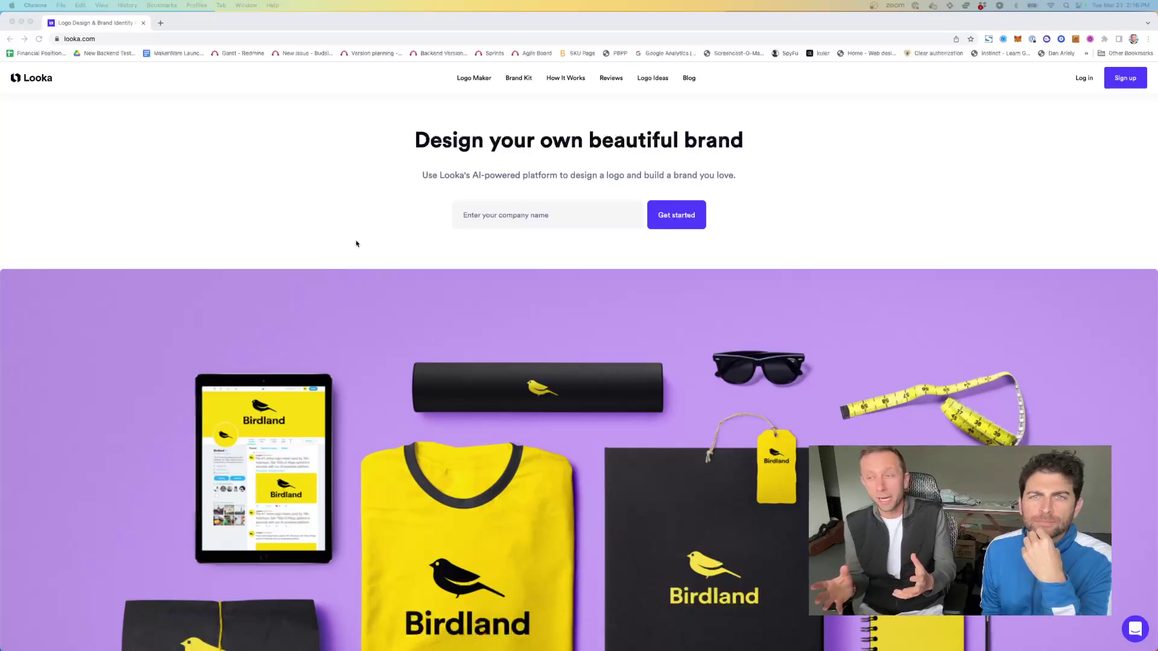
Step: Enter 'Bot Meets World' as the company name and start designing a logo
{"action": "scroll", "coordinate": [350, 234], "scroll_direction": "down", "scroll_amount": 1}
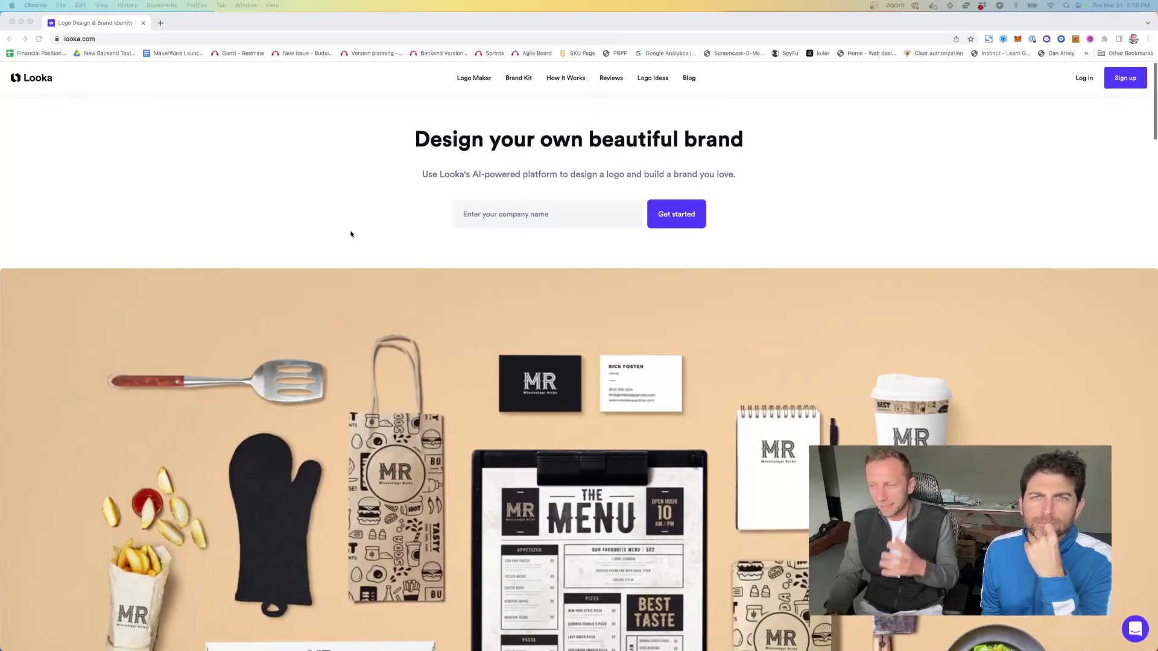
{"action": "scroll", "coordinate": [351, 234], "scroll_direction": "down", "scroll_amount": 3}
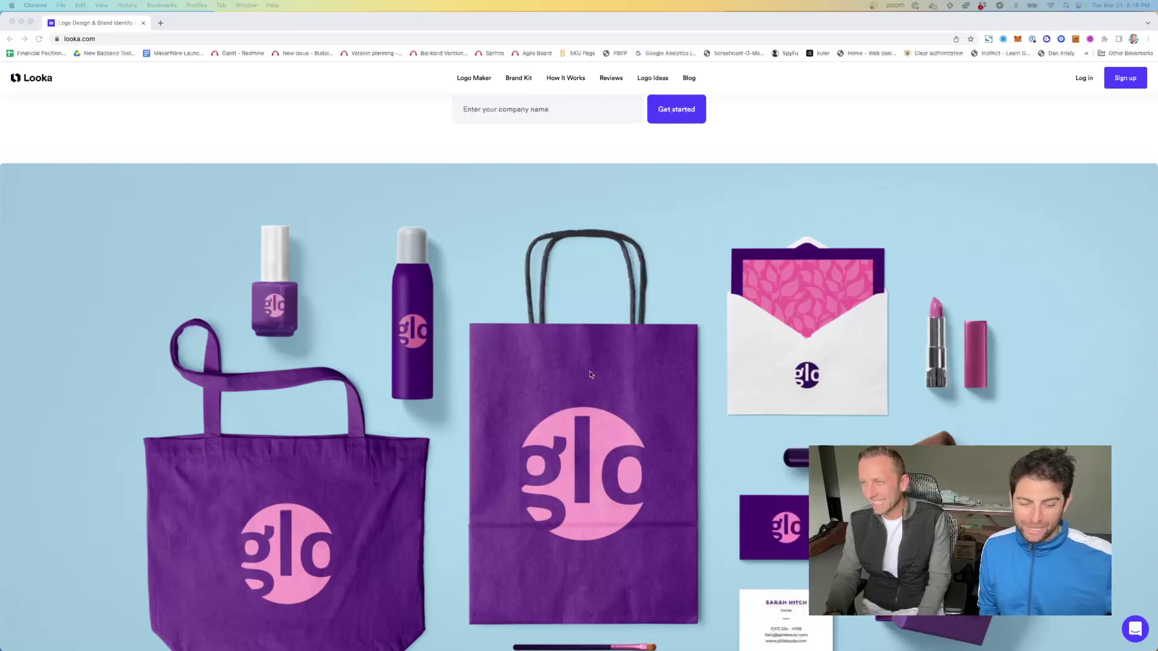
{"action": "scroll", "coordinate": [589, 371], "scroll_direction": "down", "scroll_amount": 3}
{"action": "scroll", "coordinate": [591, 374], "scroll_direction": "down", "scroll_amount": 6}
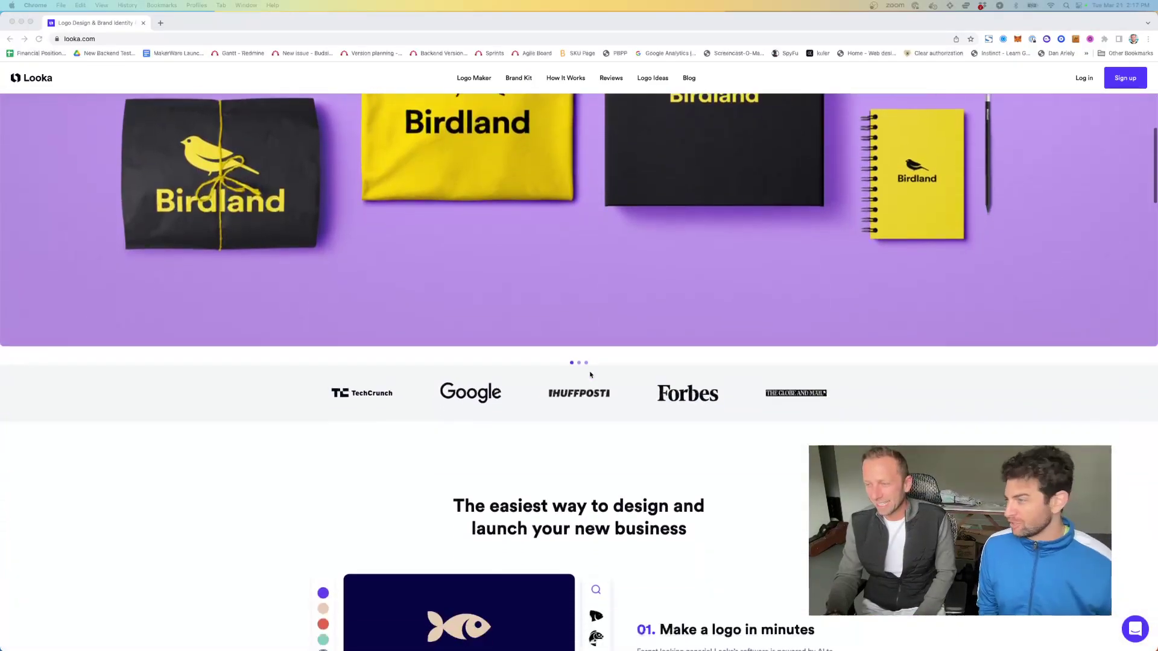
{"action": "scroll", "coordinate": [759, 382], "scroll_direction": "down", "scroll_amount": 2}
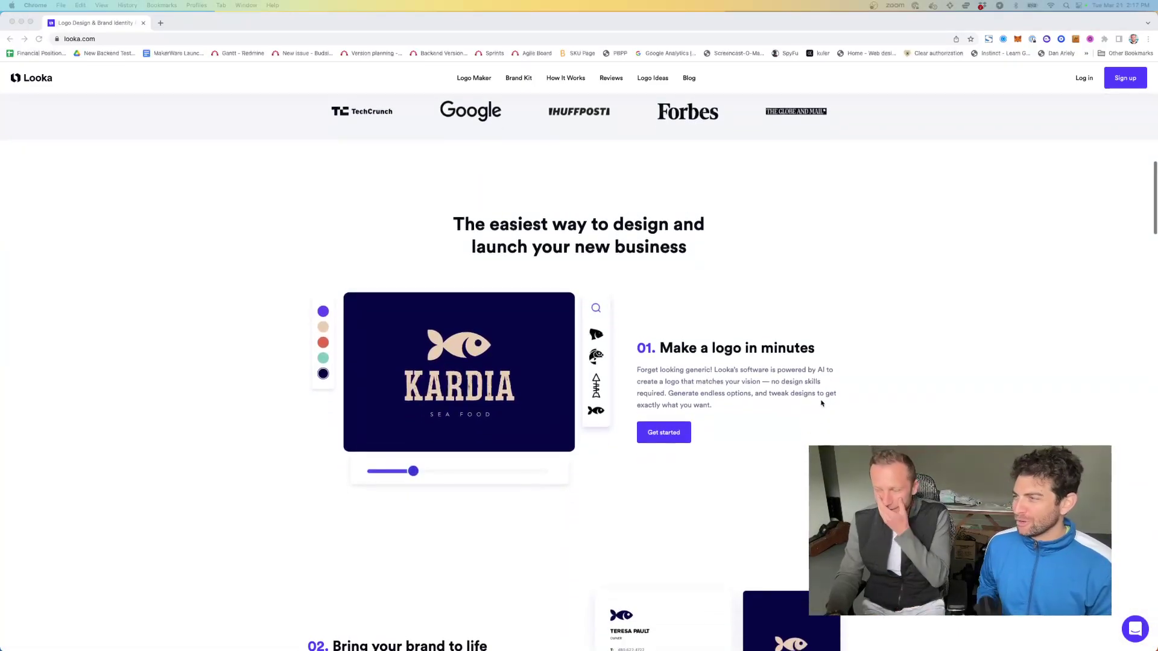
{"action": "scroll", "coordinate": [821, 403], "scroll_direction": "down", "scroll_amount": 1}
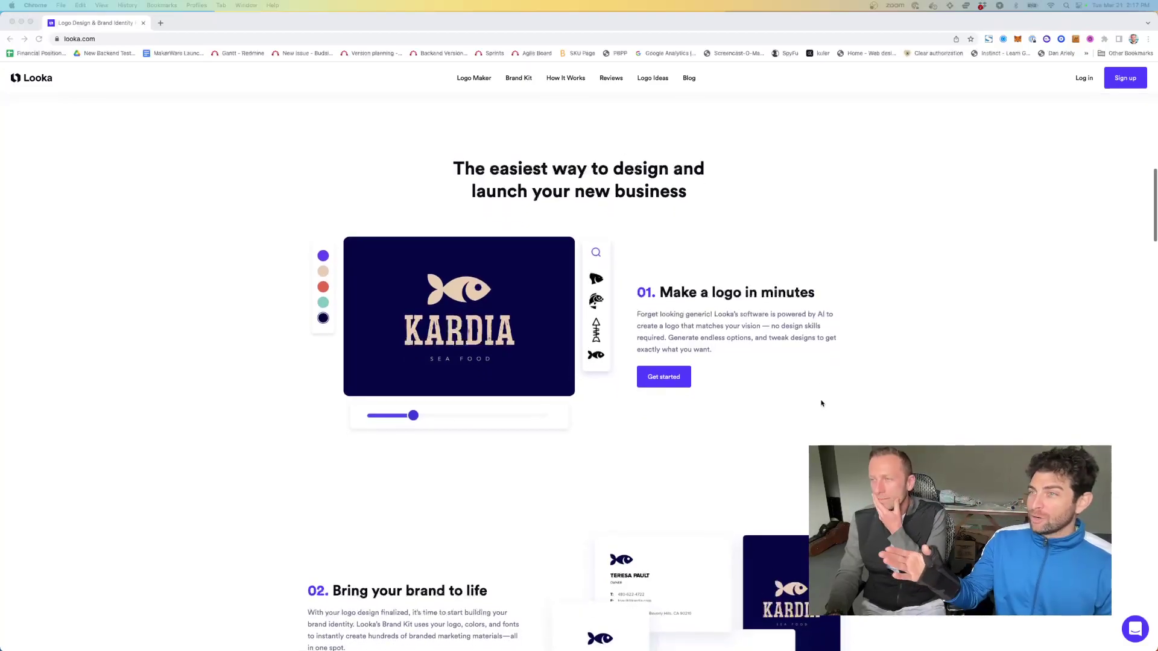
{"action": "scroll", "coordinate": [821, 403], "scroll_direction": "down", "scroll_amount": 1}
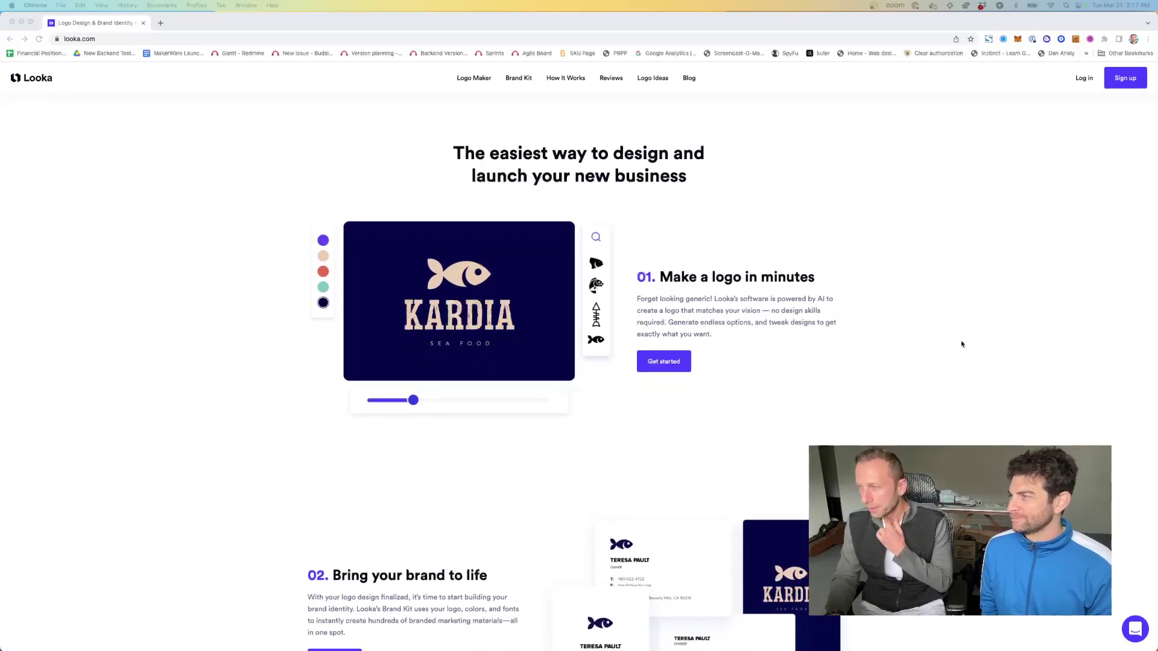
{"action": "scroll", "coordinate": [962, 344], "scroll_direction": "down", "scroll_amount": 3}
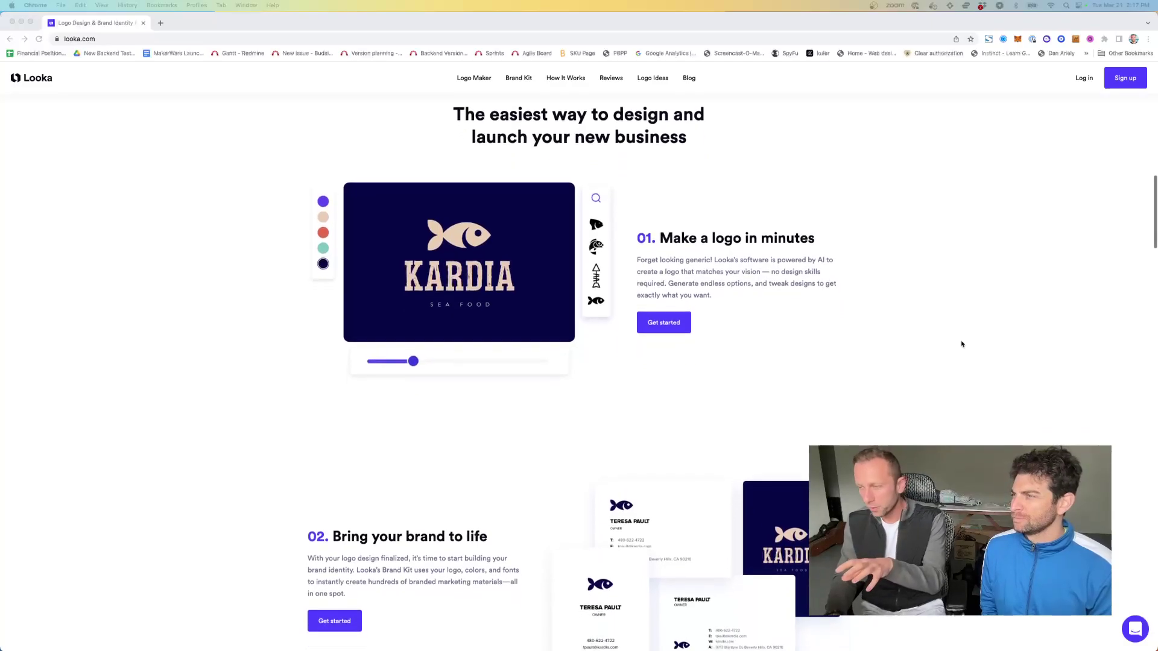
{"action": "scroll", "coordinate": [962, 344], "scroll_direction": "up", "scroll_amount": 1}
{"action": "scroll", "coordinate": [961, 344], "scroll_direction": "down", "scroll_amount": 5}
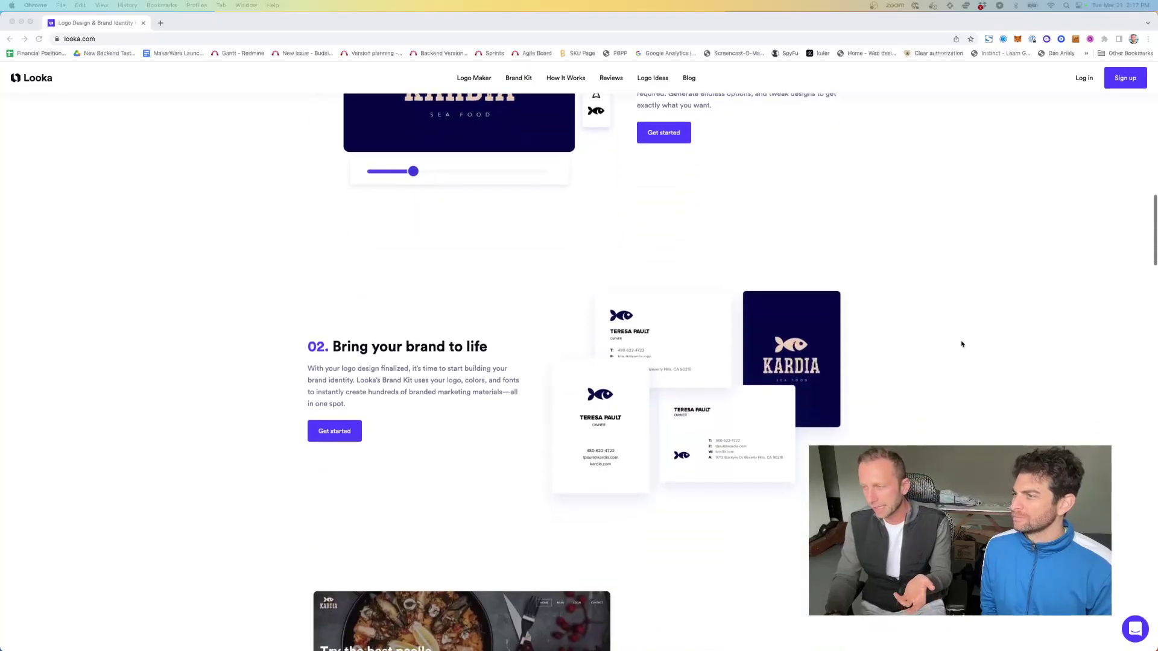
{"action": "scroll", "coordinate": [961, 343], "scroll_direction": "down", "scroll_amount": 1}
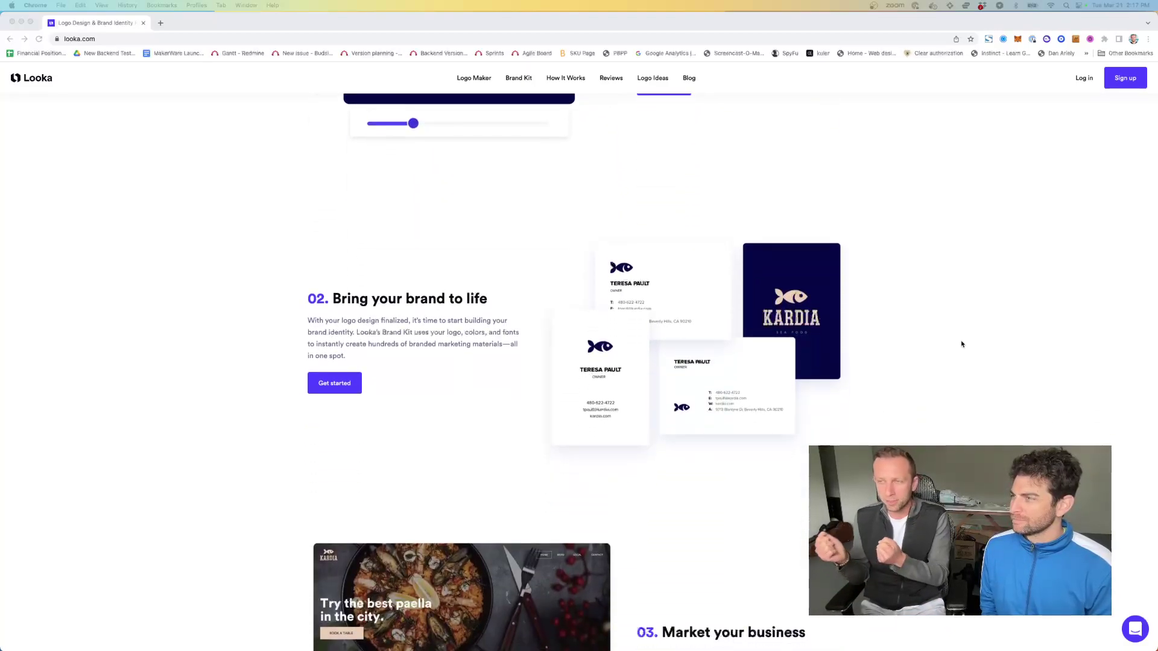
{"action": "scroll", "coordinate": [962, 344], "scroll_direction": "down", "scroll_amount": 2}
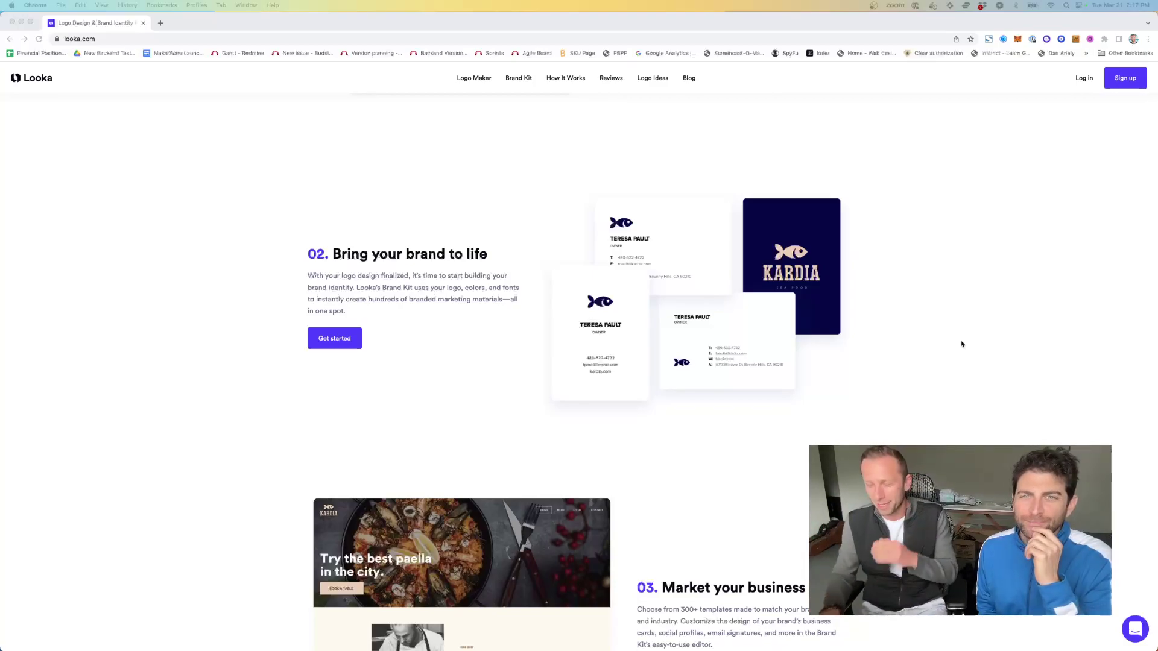
{"action": "scroll", "coordinate": [951, 350], "scroll_direction": "down", "scroll_amount": 2}
{"action": "scroll", "coordinate": [952, 351], "scroll_direction": "up", "scroll_amount": 15}
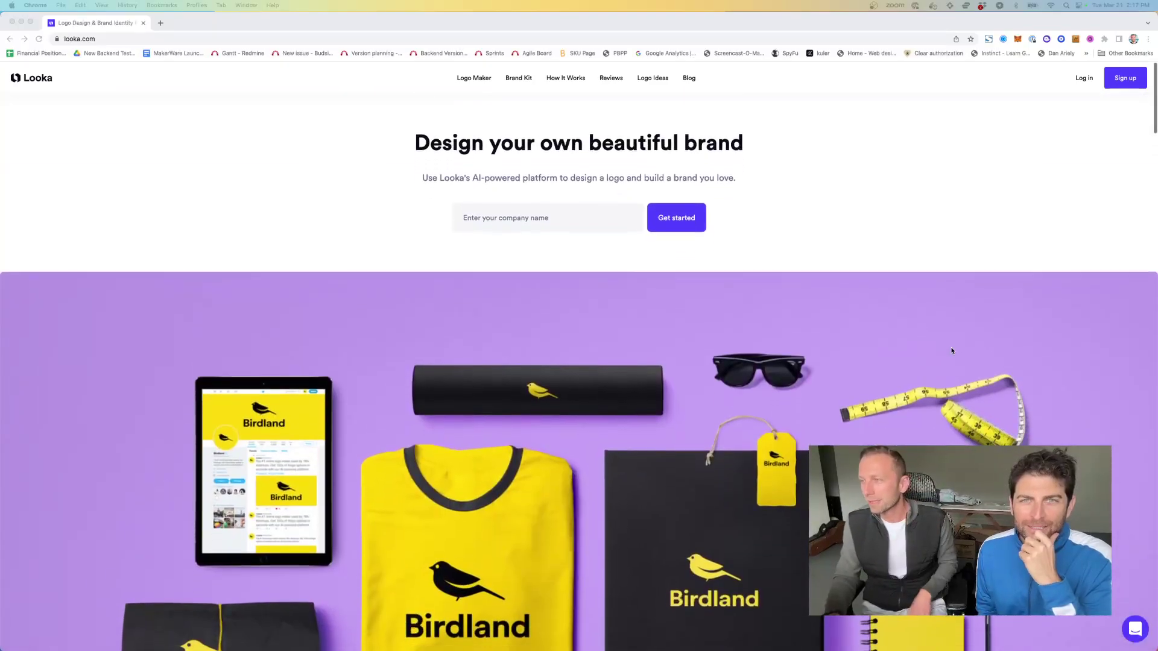
{"action": "left_click", "coordinate": [465, 215]}
{"action": "type", "text": "Bot Meets World"}
{"action": "left_click", "coordinate": [671, 223]}
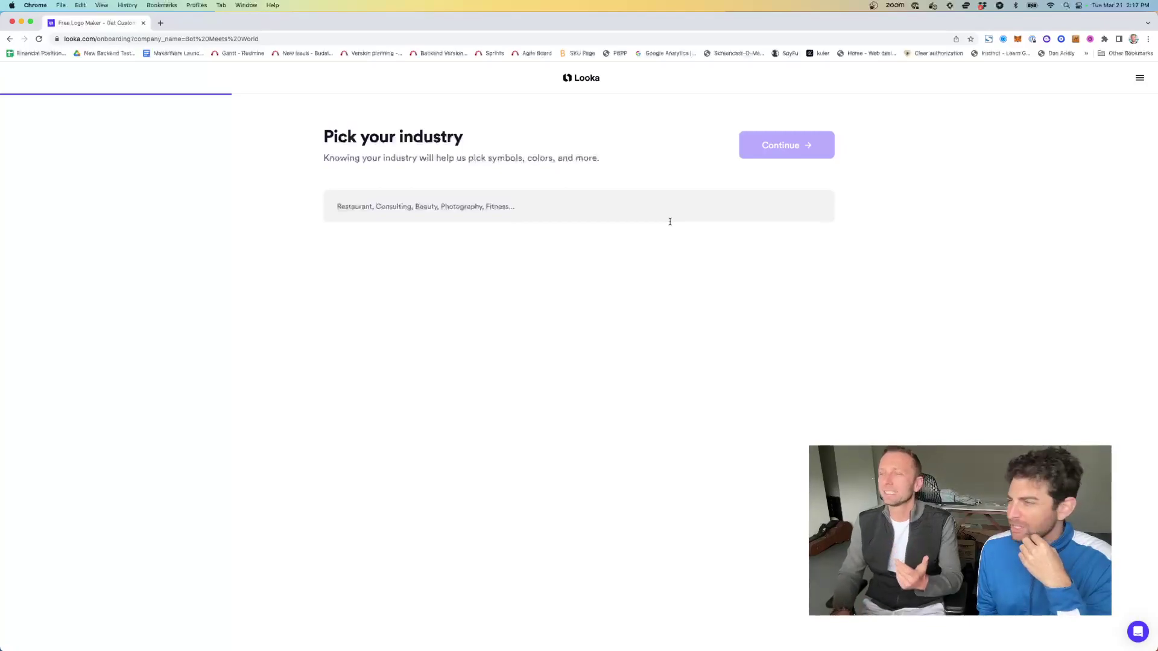
Step: Search 'podc' in the industry box and choose Podcast as the industry
{"action": "left_click", "coordinate": [669, 221]}
{"action": "type", "text": "a"}
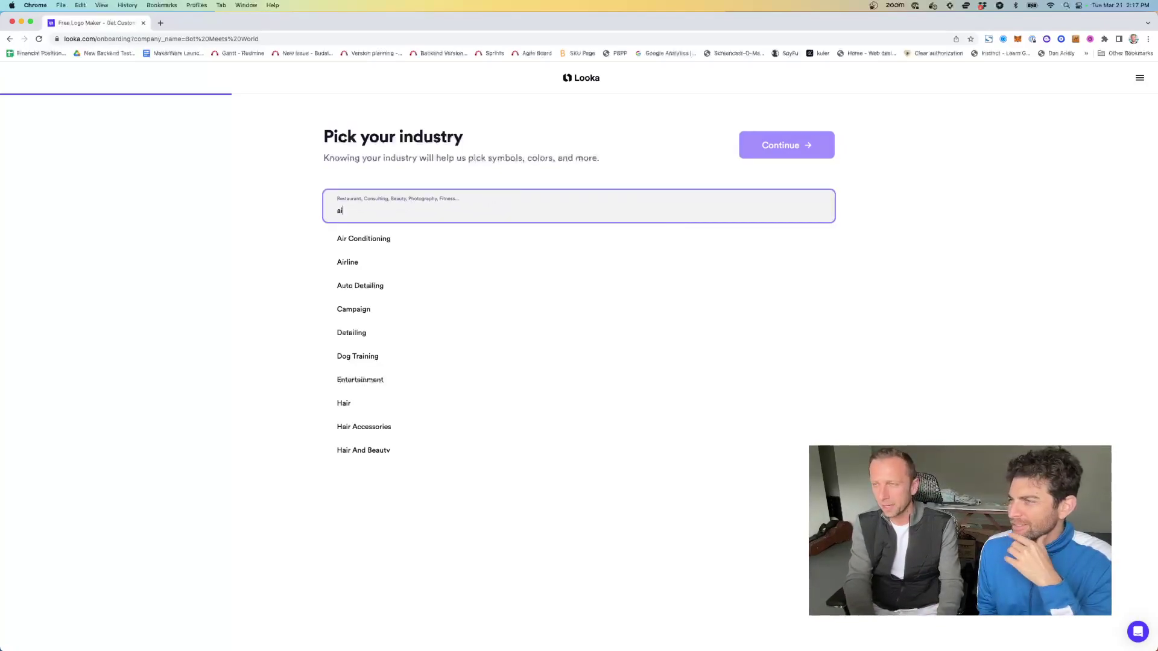
{"action": "key", "text": "BackSpace"}
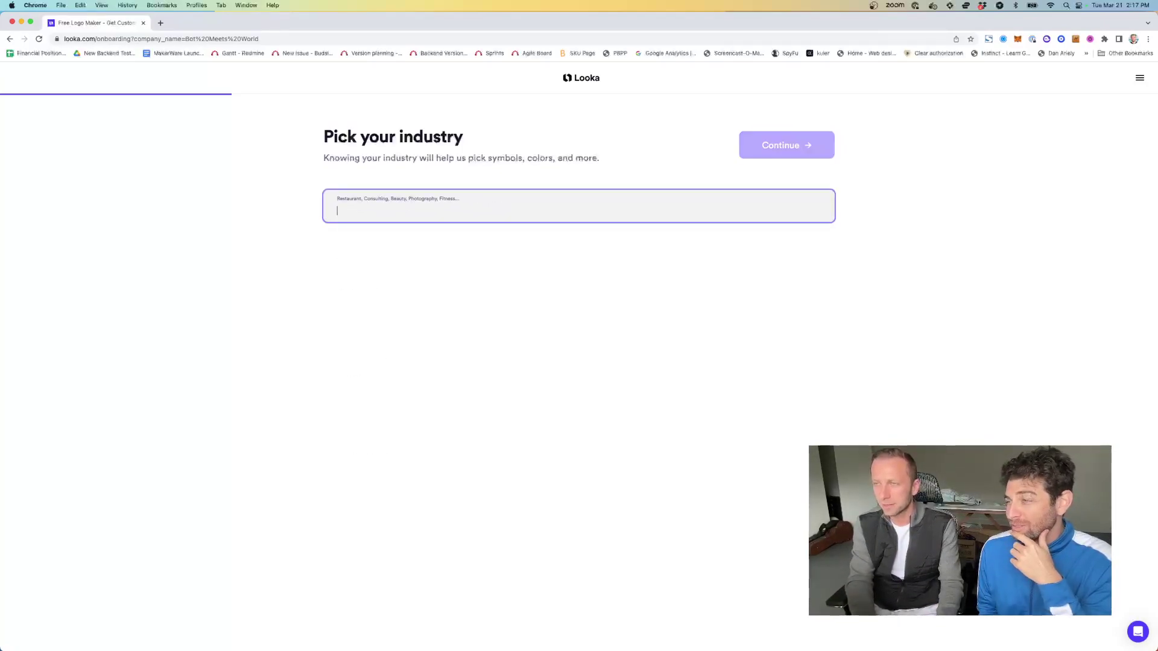
{"action": "type", "text": "tech"}
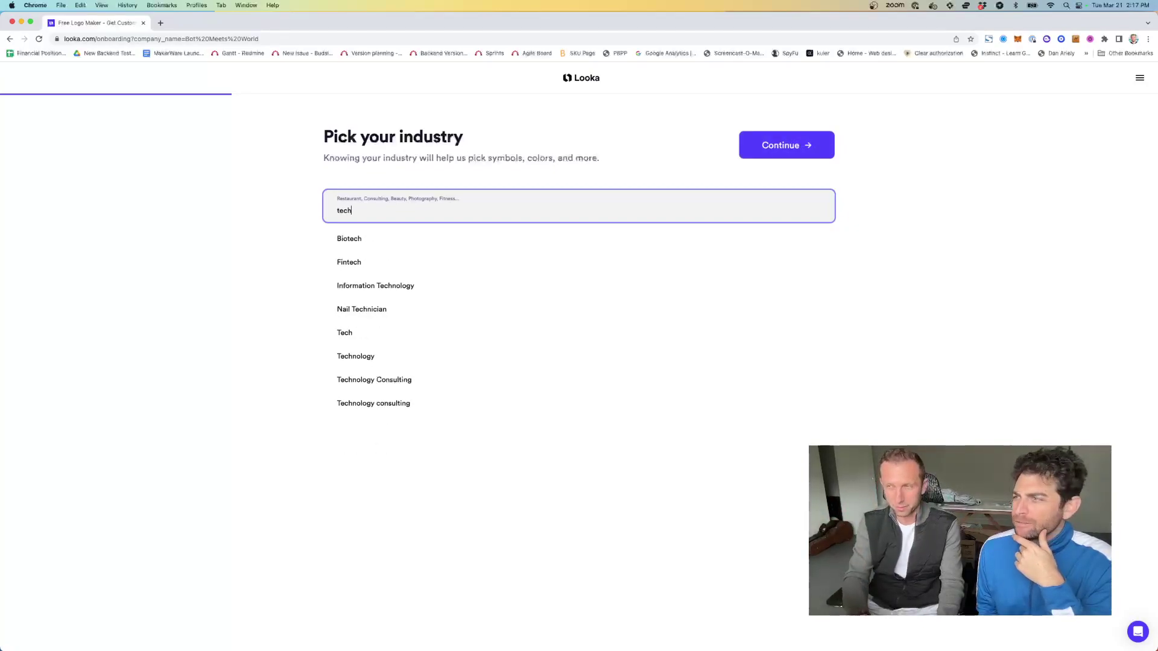
{"action": "key", "text": "BackSpace"}
{"action": "key", "text": "BackSpace"}
{"action": "key", "text": "BackSpace"}
{"action": "key", "text": "BackSpace"}
{"action": "type", "text": "podc"}
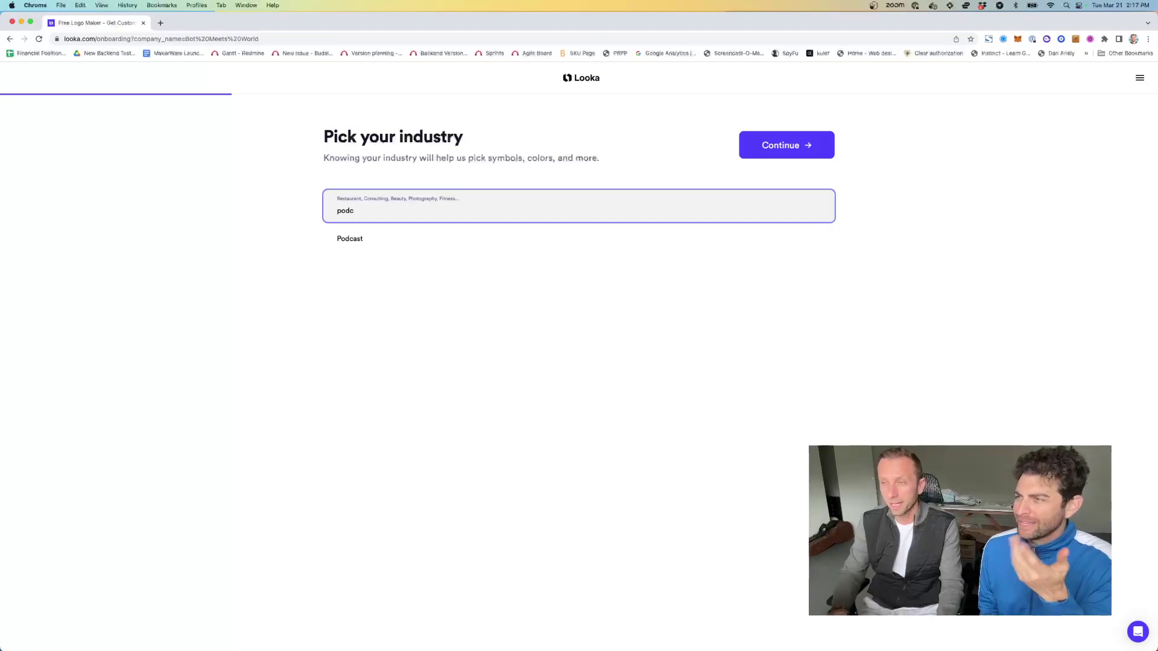
{"action": "left_click", "coordinate": [449, 238]}
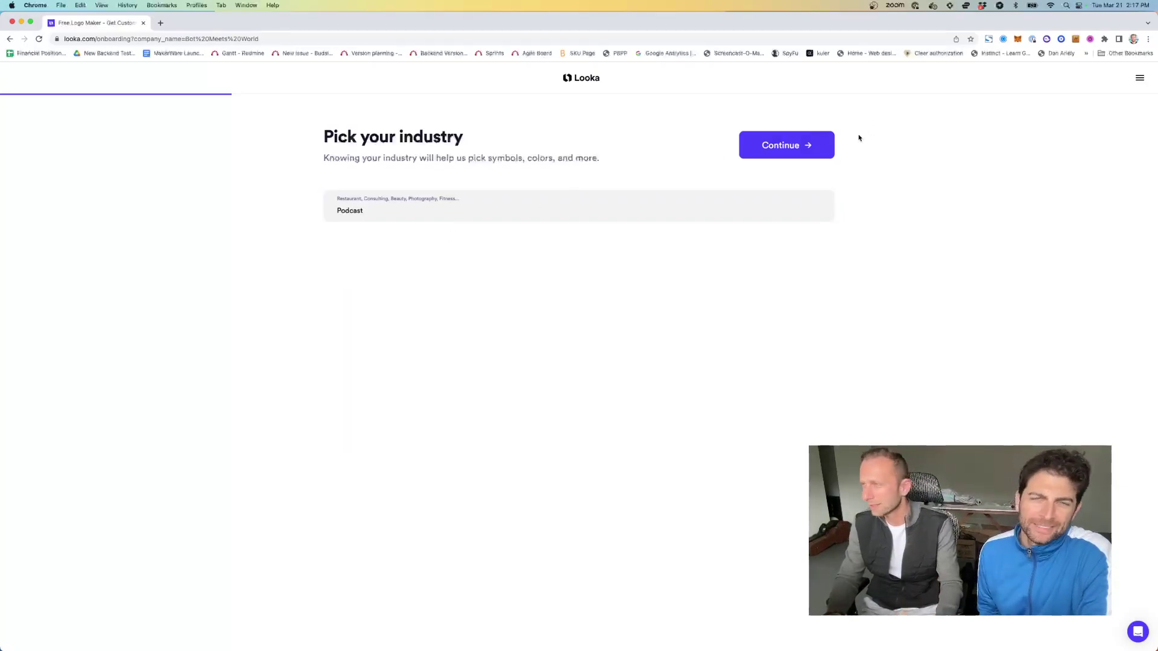
Step: Confirm the Podcast industry and like the dreamery and tappt sample logos
{"action": "left_click", "coordinate": [828, 143]}
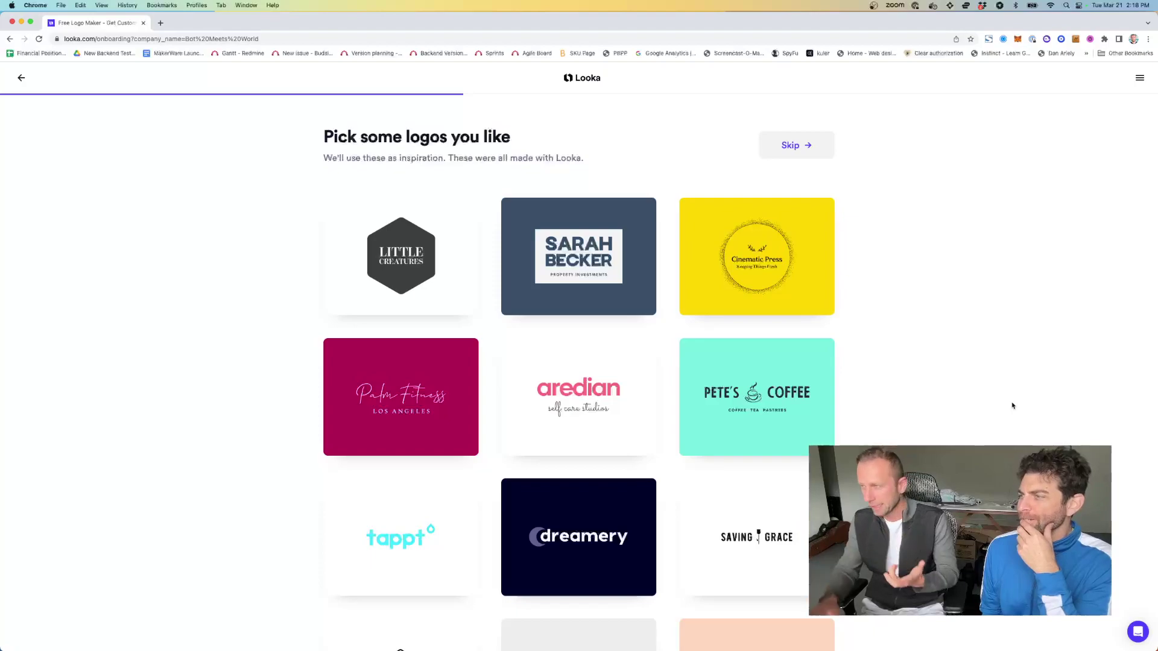
{"action": "scroll", "coordinate": [1015, 434], "scroll_direction": "down", "scroll_amount": 1}
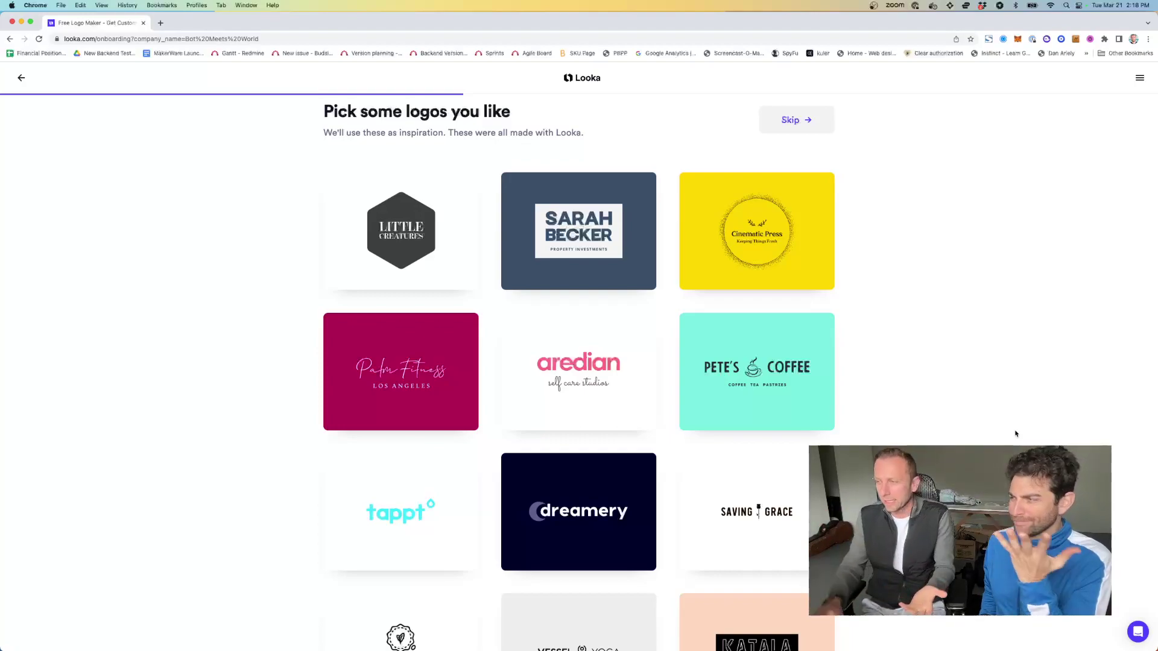
{"action": "scroll", "coordinate": [579, 362], "scroll_direction": "down", "scroll_amount": 5}
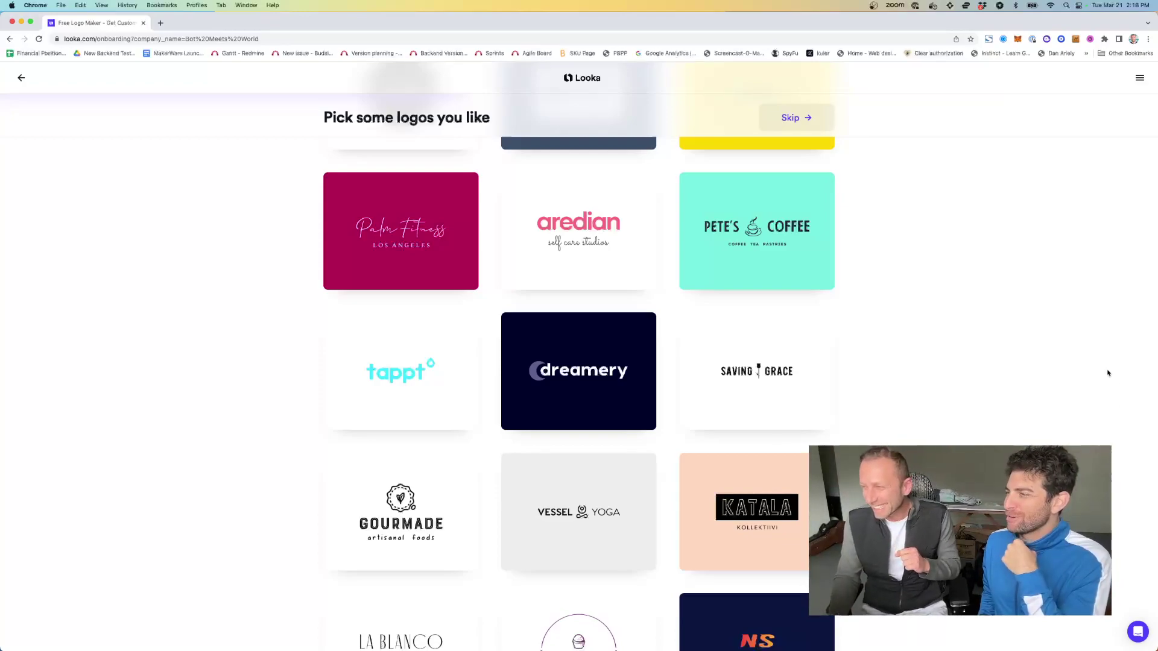
{"action": "left_click", "coordinate": [600, 404]}
{"action": "left_click", "coordinate": [476, 364]}
Step: Like the OnePlanet, Anthro Capital and Power Packs sample logos further down the gallery
{"action": "scroll", "coordinate": [491, 362], "scroll_direction": "down", "scroll_amount": 5}
{"action": "scroll", "coordinate": [579, 361], "scroll_direction": "down", "scroll_amount": 4}
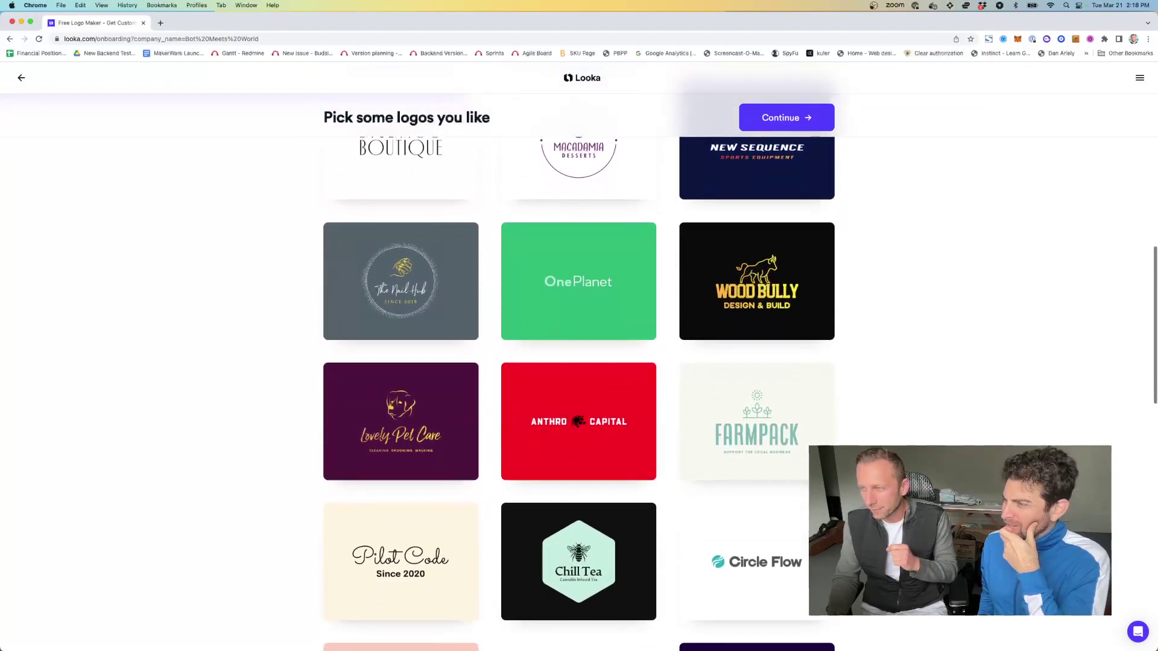
{"action": "scroll", "coordinate": [934, 406], "scroll_direction": "down", "scroll_amount": 3}
{"action": "left_click", "coordinate": [550, 190]}
{"action": "scroll", "coordinate": [561, 271], "scroll_direction": "down", "scroll_amount": 2}
{"action": "left_click", "coordinate": [563, 242]}
{"action": "scroll", "coordinate": [832, 352], "scroll_direction": "down", "scroll_amount": 5}
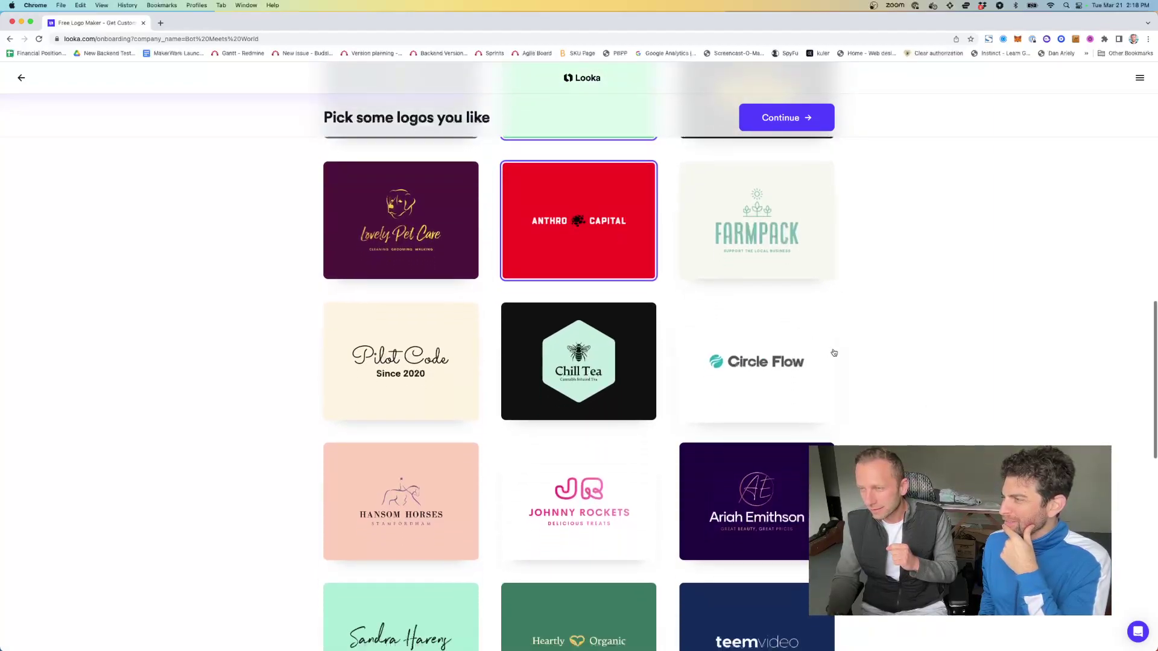
{"action": "scroll", "coordinate": [987, 372], "scroll_direction": "down", "scroll_amount": 3}
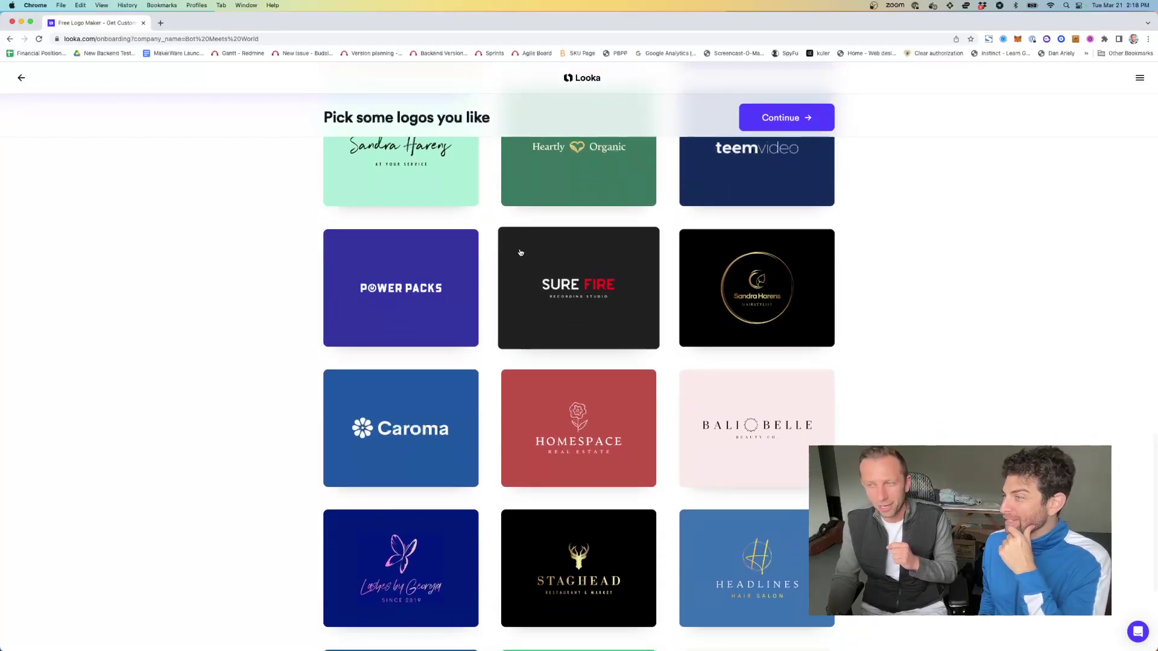
{"action": "left_click", "coordinate": [414, 261]}
{"action": "scroll", "coordinate": [881, 123], "scroll_direction": "down", "scroll_amount": 4}
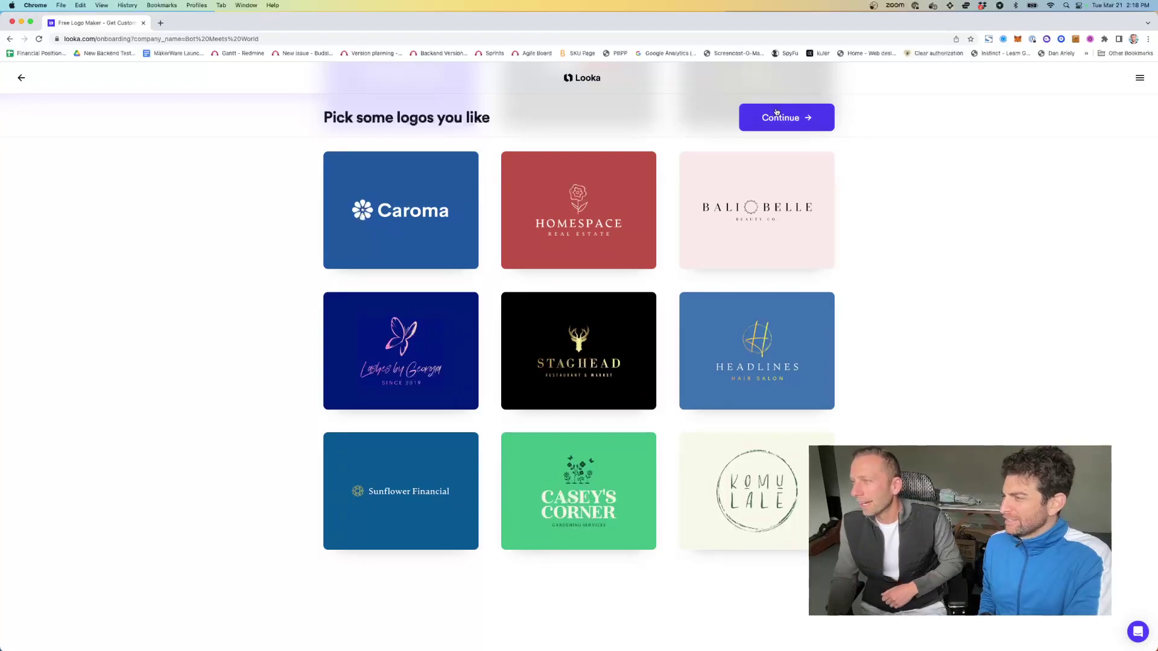
Step: Pick Teal, Greyscale and Blue as liked colours and keep the Bot Meets World name
{"action": "left_click", "coordinate": [777, 115]}
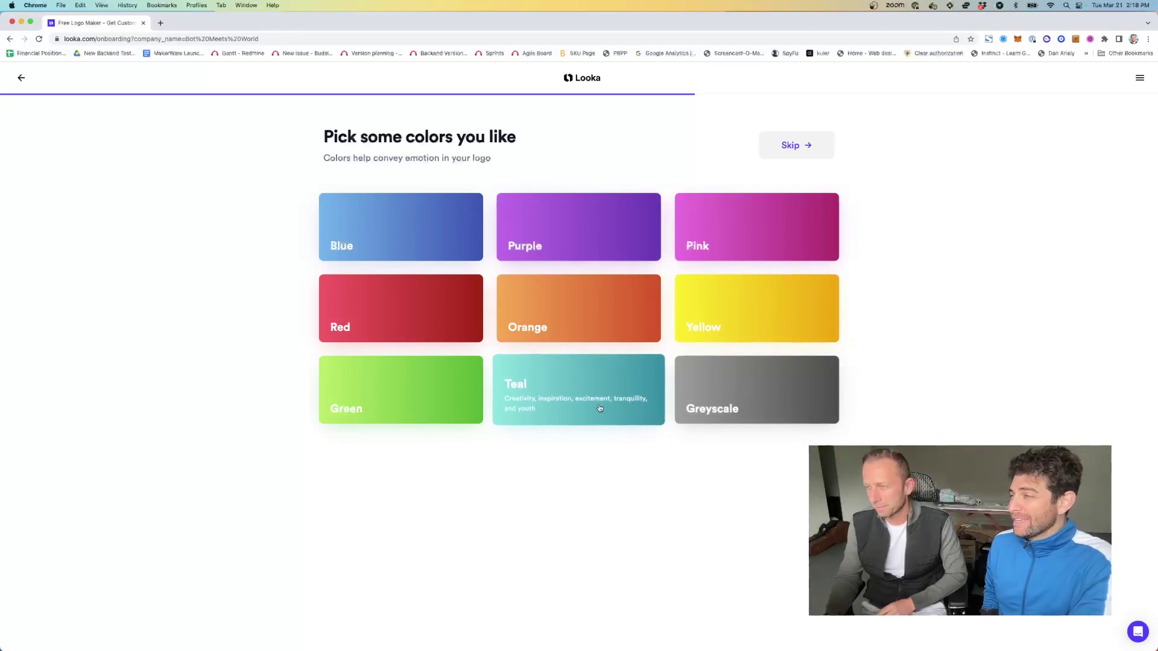
{"action": "left_click", "coordinate": [578, 390]}
{"action": "left_click", "coordinate": [754, 390]}
{"action": "left_click", "coordinate": [422, 218]}
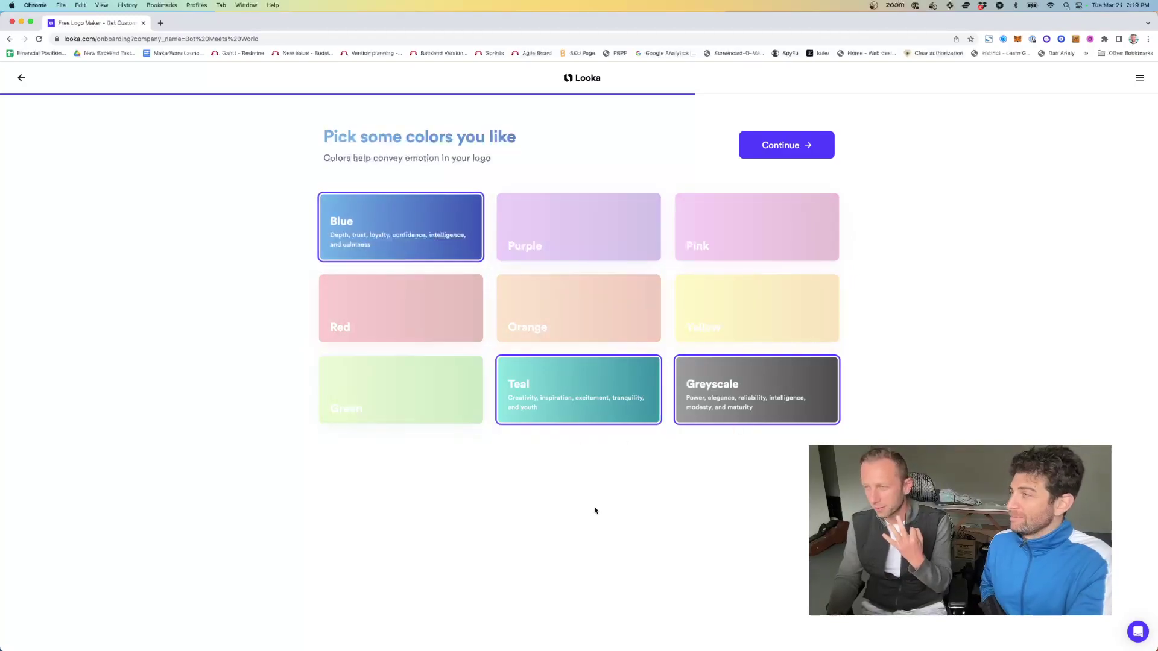
{"action": "left_click", "coordinate": [783, 155]}
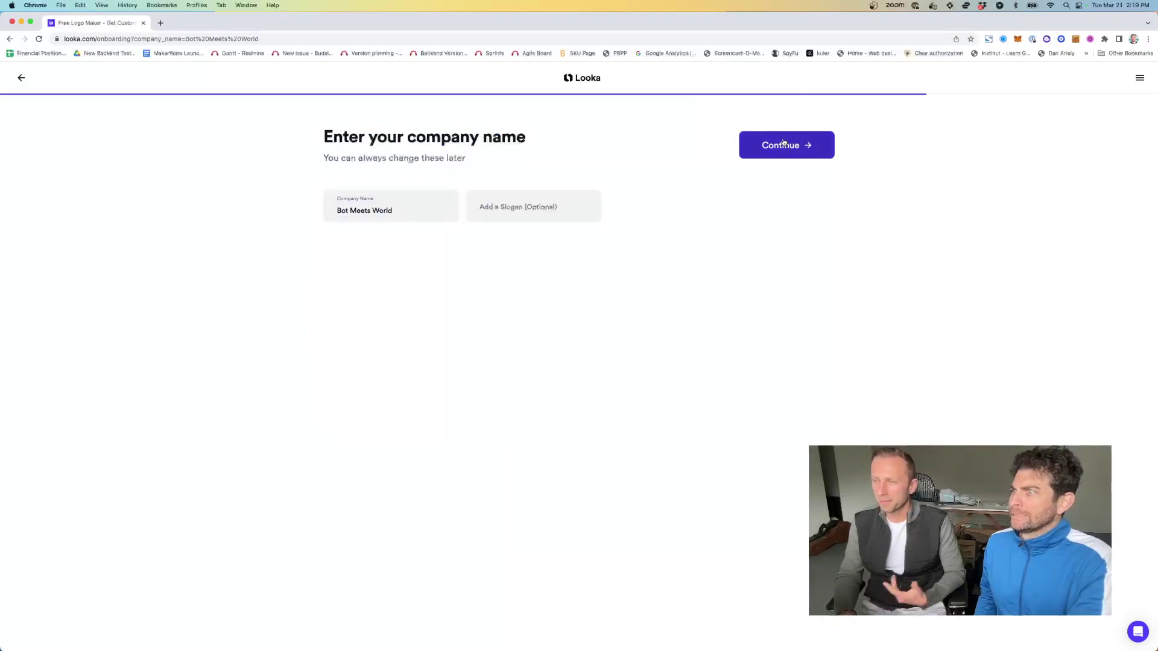
{"action": "left_click", "coordinate": [771, 152]}
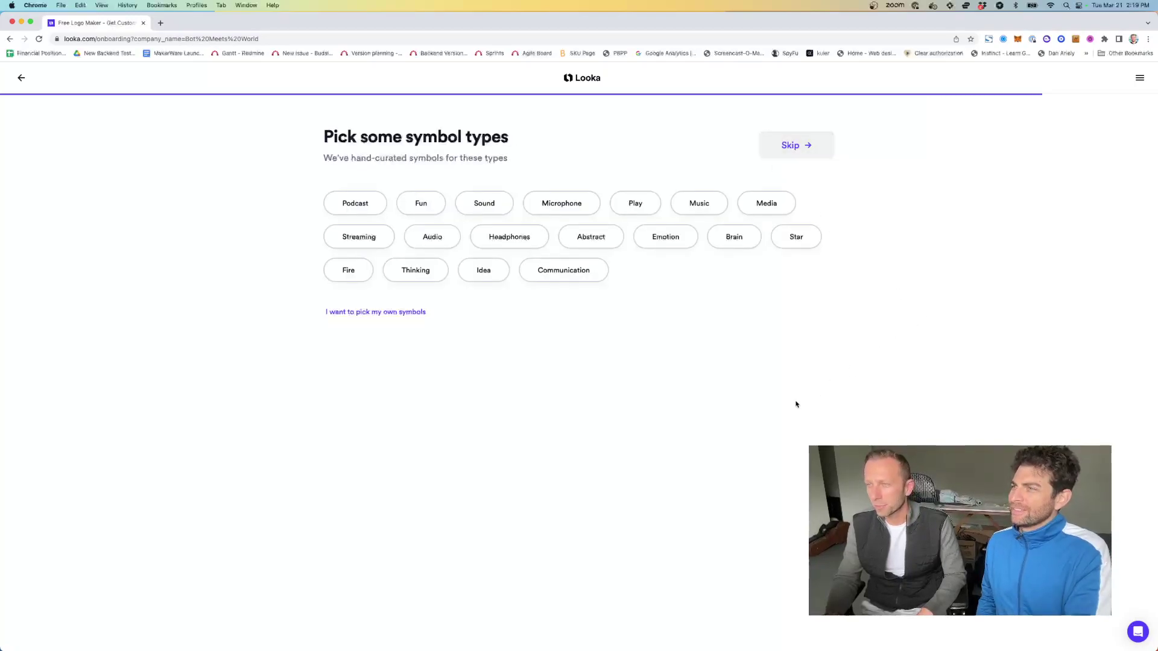
Step: Select Podcast, Brain, Communication, Abstract and Streaming symbol types, then generate logo designs
{"action": "left_click", "coordinate": [340, 200]}
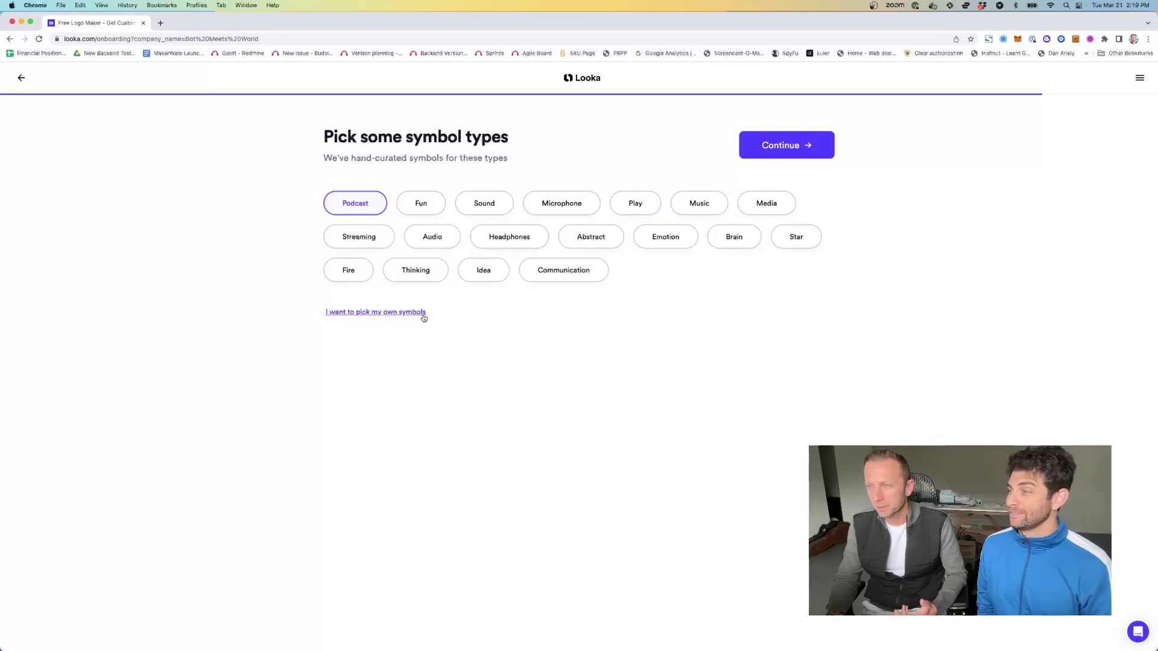
{"action": "left_click", "coordinate": [718, 242]}
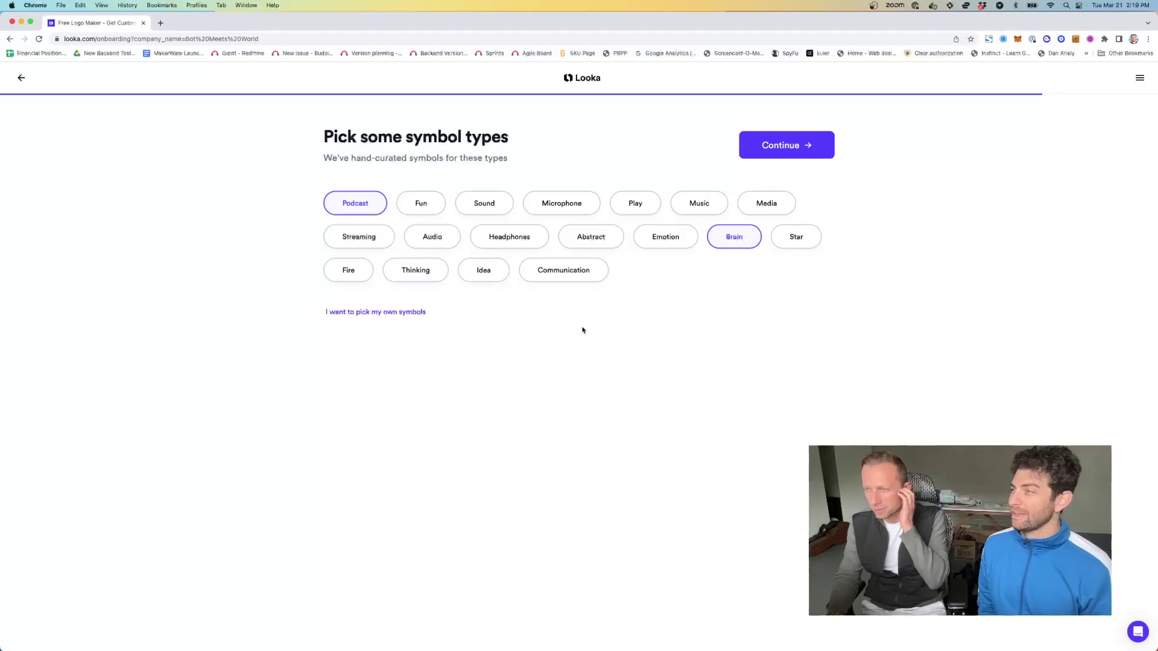
{"action": "left_click", "coordinate": [574, 271]}
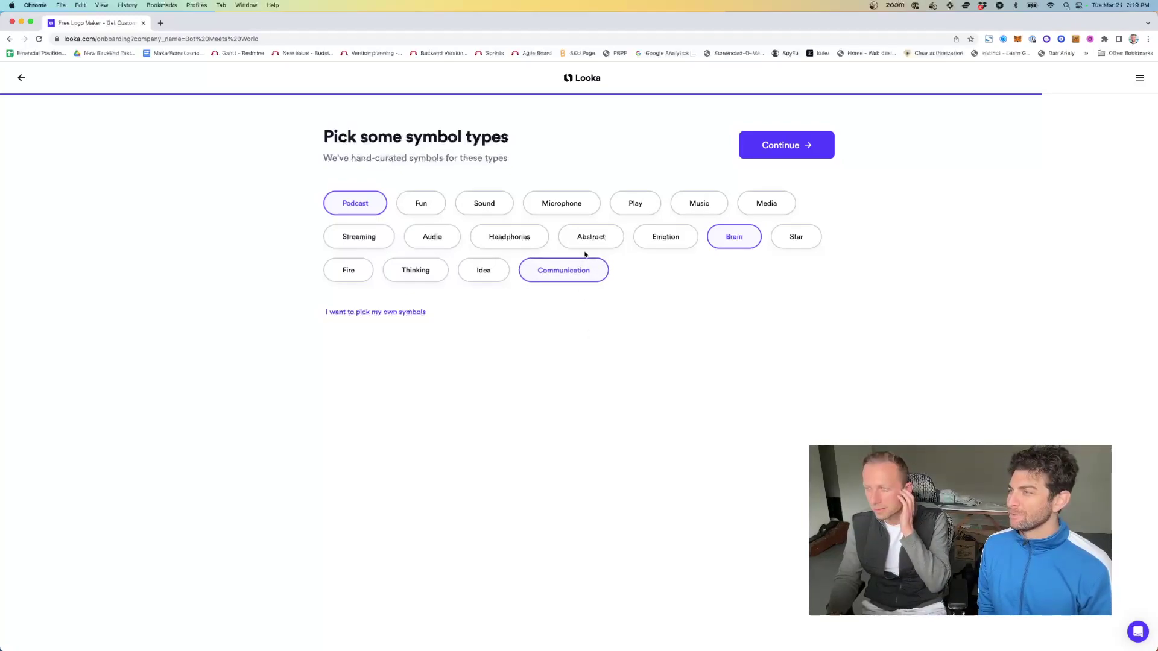
{"action": "left_click", "coordinate": [586, 247]}
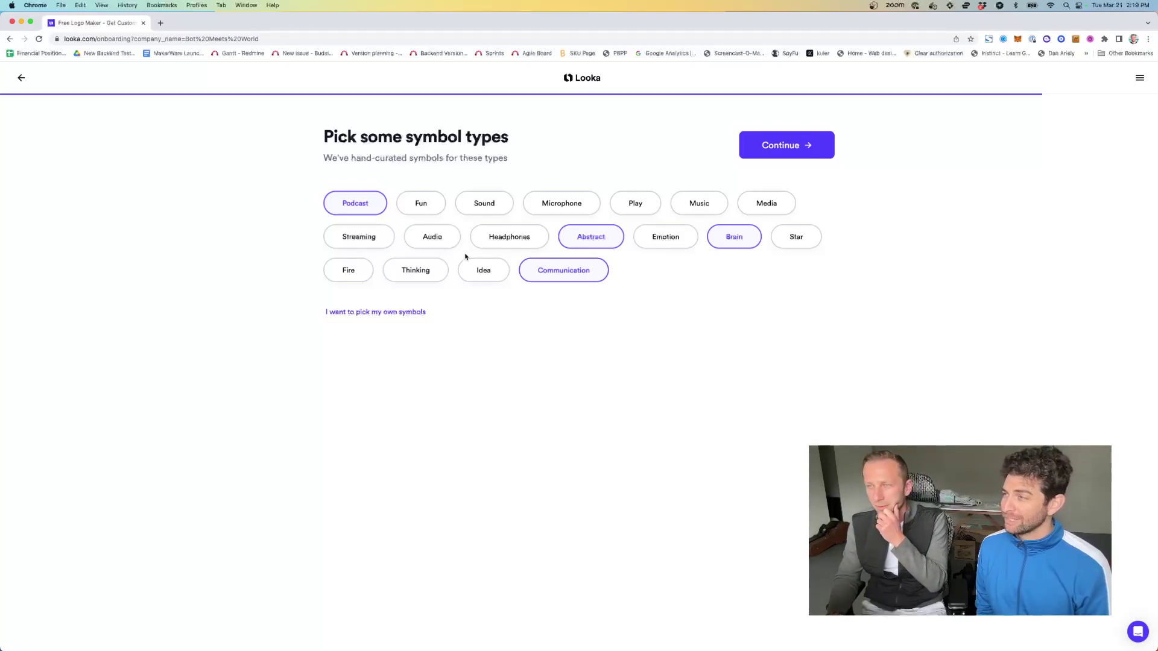
{"action": "left_click", "coordinate": [387, 240]}
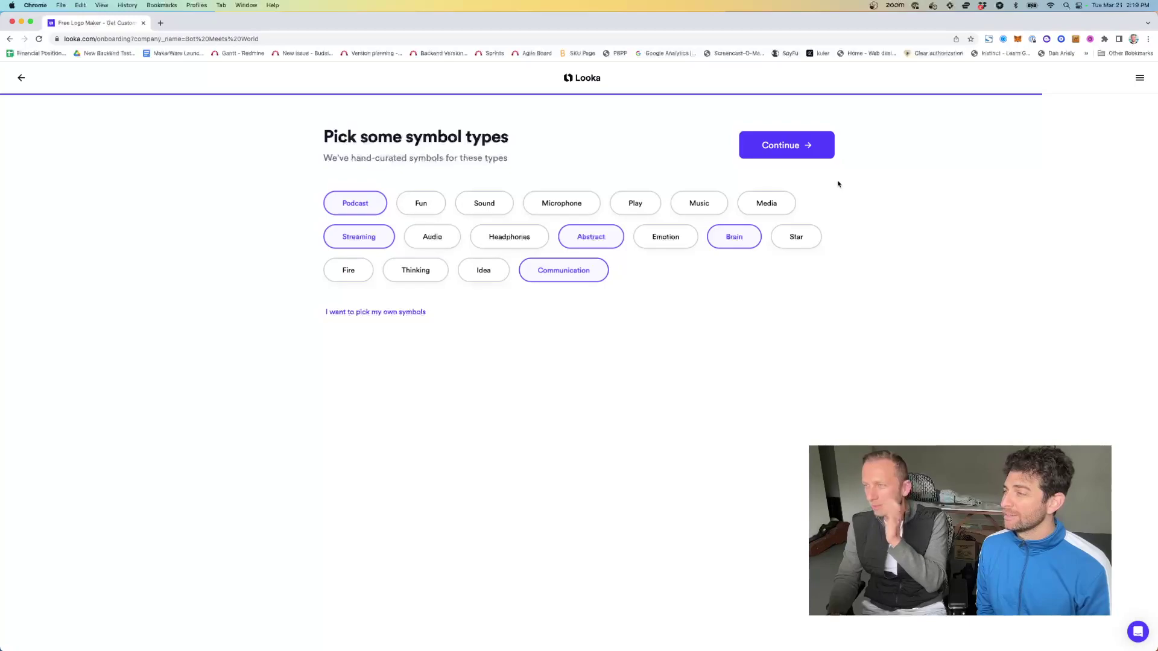
{"action": "left_click", "coordinate": [808, 146]}
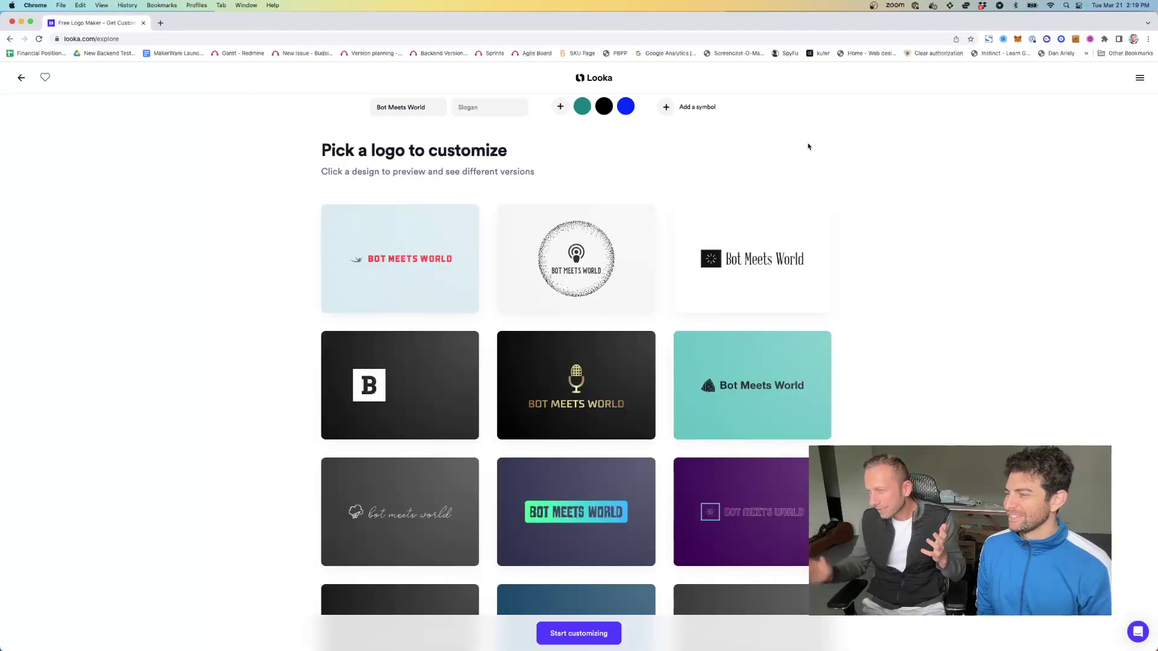
Step: Find the head-with-brain Bot Meets World design in the grid and open it in the editor
{"action": "scroll", "coordinate": [909, 384], "scroll_direction": "down", "scroll_amount": 6}
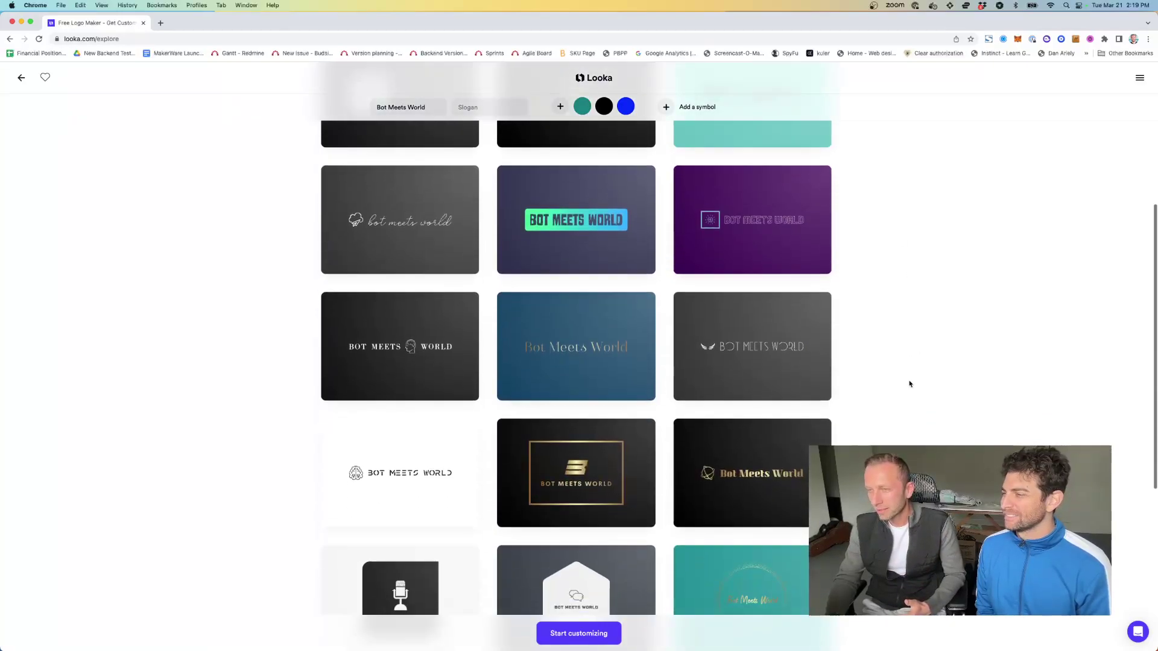
{"action": "scroll", "coordinate": [909, 384], "scroll_direction": "down", "scroll_amount": 3}
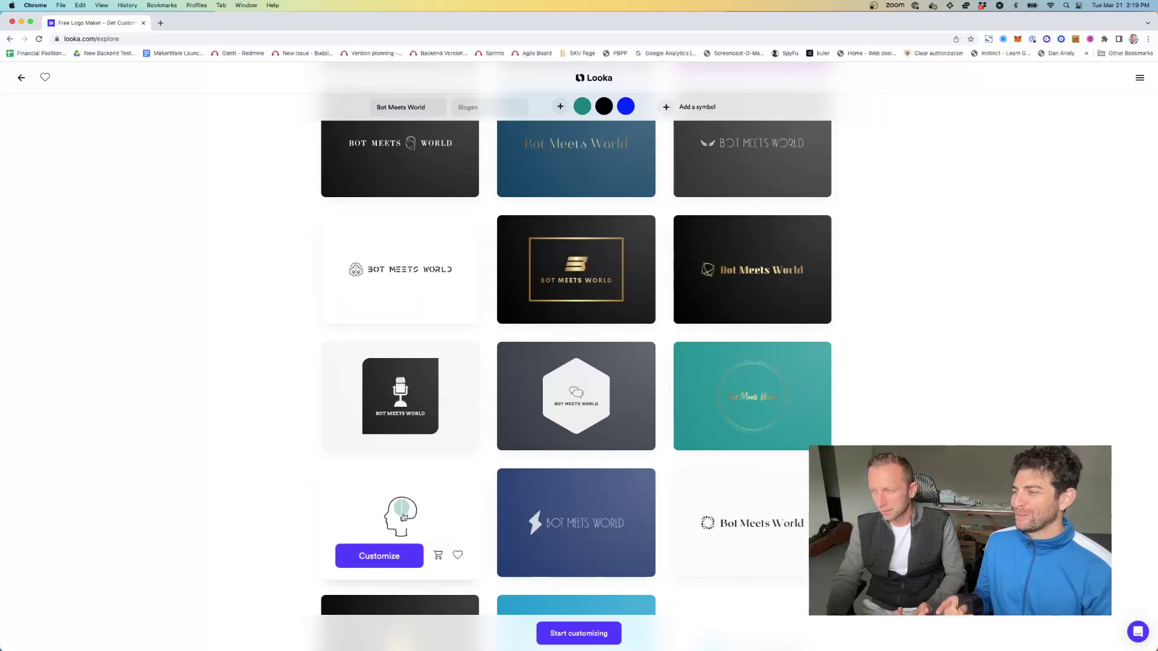
{"action": "scroll", "coordinate": [405, 573], "scroll_direction": "down", "scroll_amount": 2}
{"action": "scroll", "coordinate": [576, 362], "scroll_direction": "down", "scroll_amount": 1}
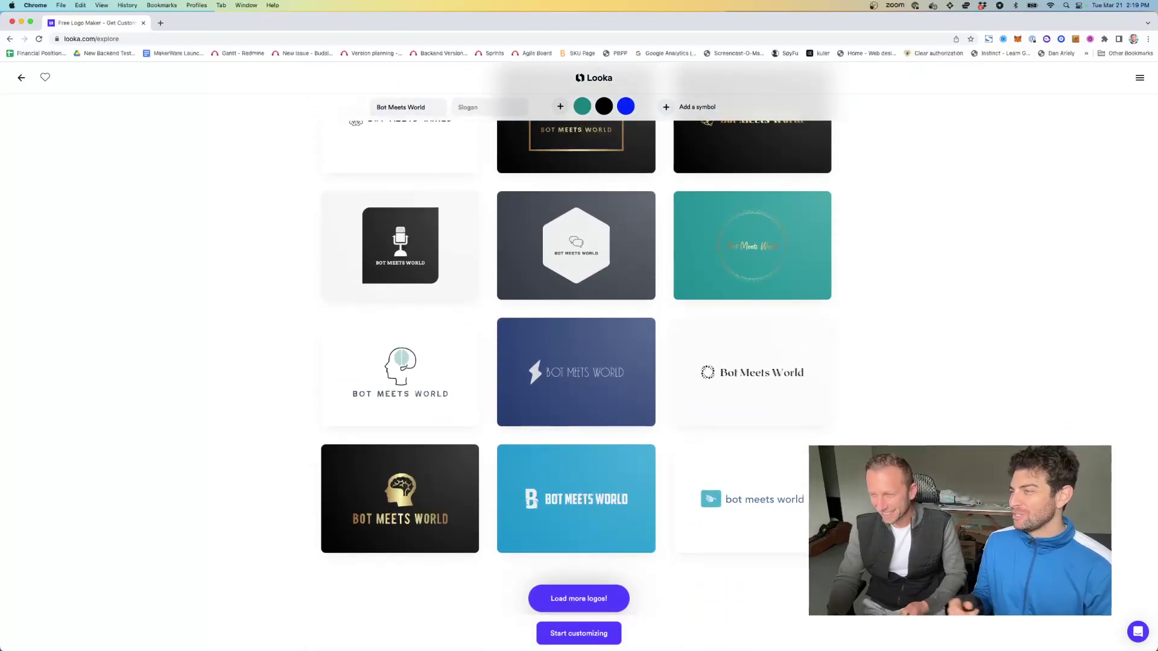
{"action": "scroll", "coordinate": [576, 362], "scroll_direction": "up", "scroll_amount": 1}
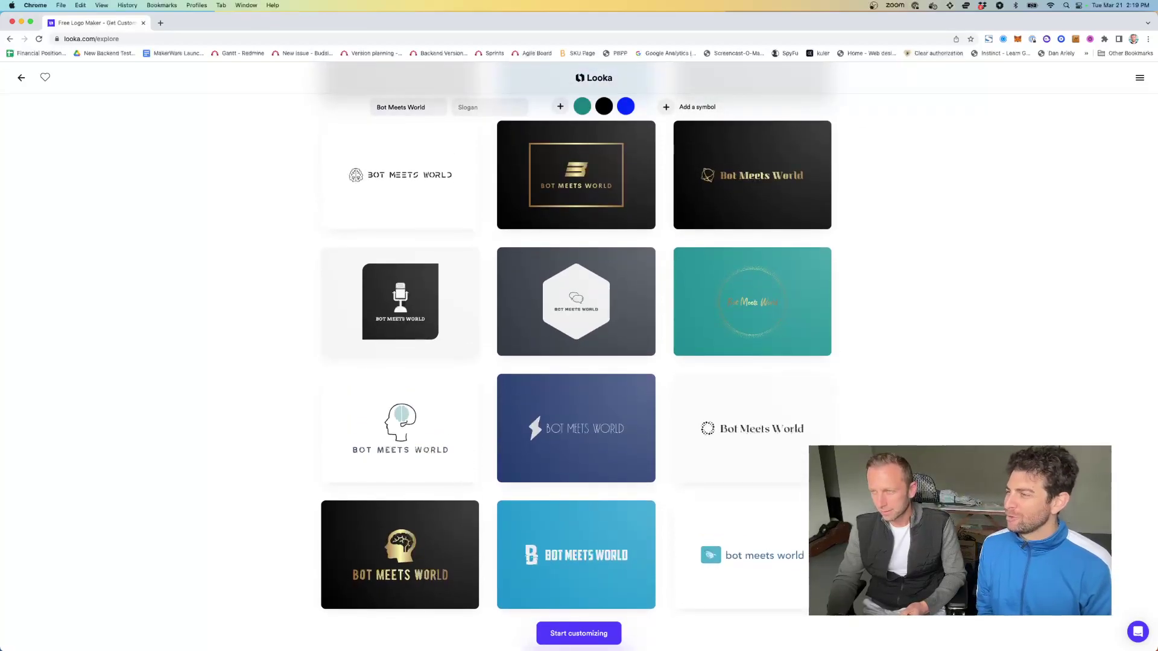
{"action": "mouse_move", "coordinate": [421, 293]}
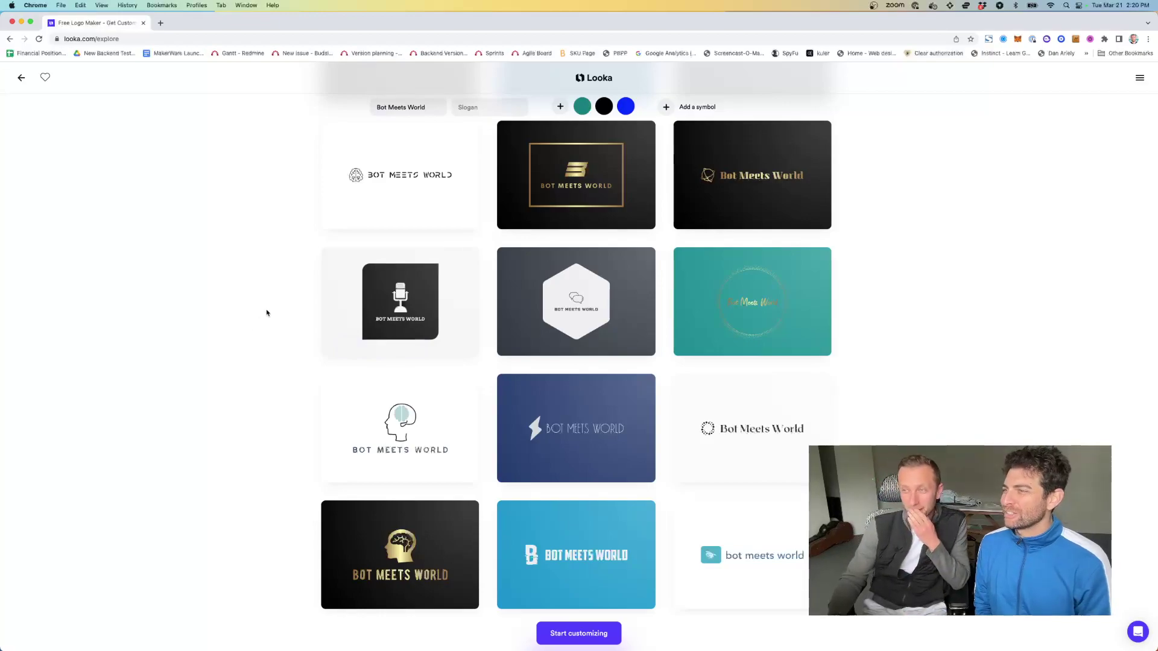
{"action": "scroll", "coordinate": [265, 314], "scroll_direction": "up", "scroll_amount": 2}
{"action": "scroll", "coordinate": [266, 310], "scroll_direction": "down", "scroll_amount": 3}
{"action": "scroll", "coordinate": [369, 199], "scroll_direction": "up", "scroll_amount": 2}
{"action": "scroll", "coordinate": [226, 432], "scroll_direction": "down", "scroll_amount": 1}
{"action": "scroll", "coordinate": [226, 431], "scroll_direction": "down", "scroll_amount": 3}
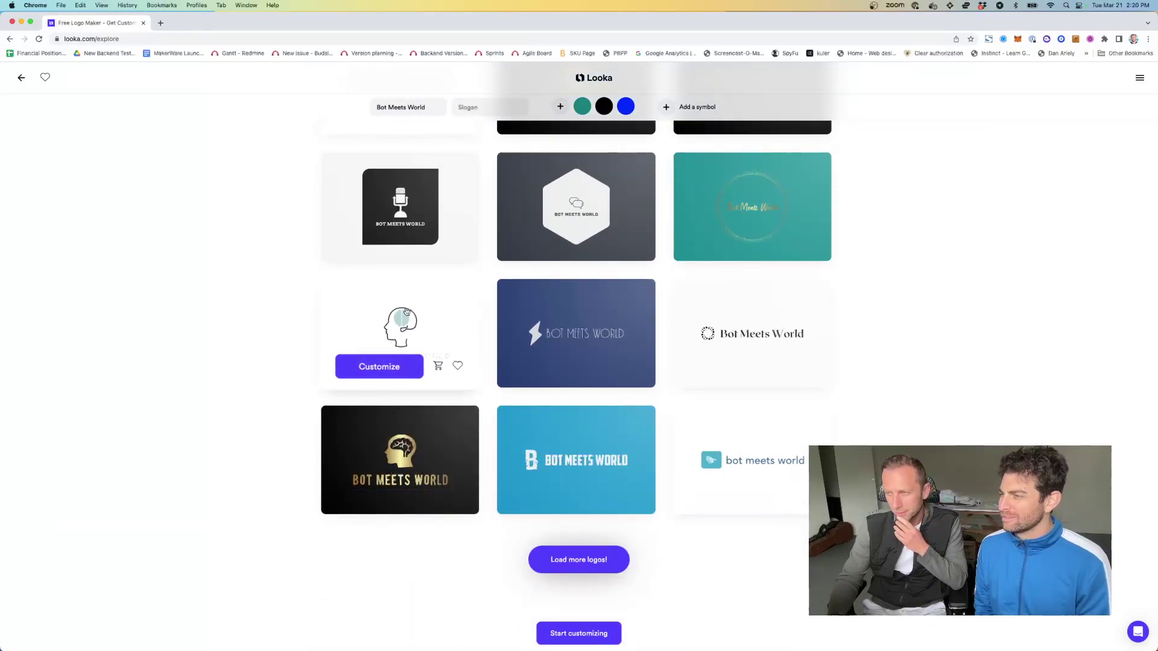
{"action": "left_click", "coordinate": [383, 361]}
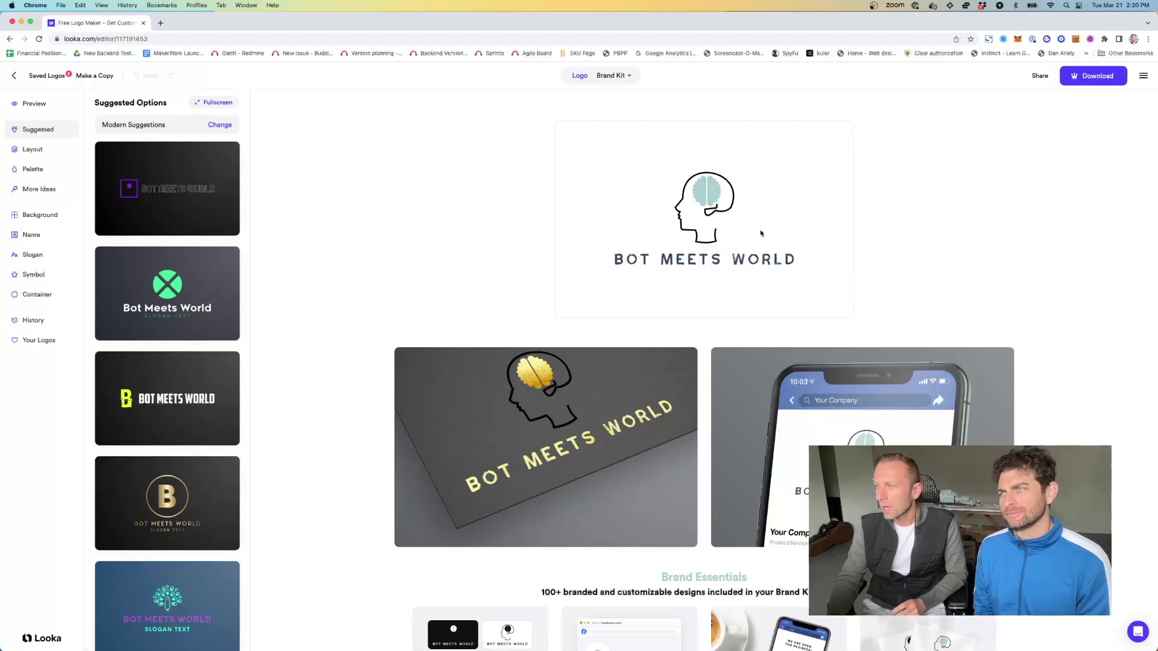
Step: Change the logo name to a bold lowercase rounded 'bot meets world' font
{"action": "left_click", "coordinate": [696, 258]}
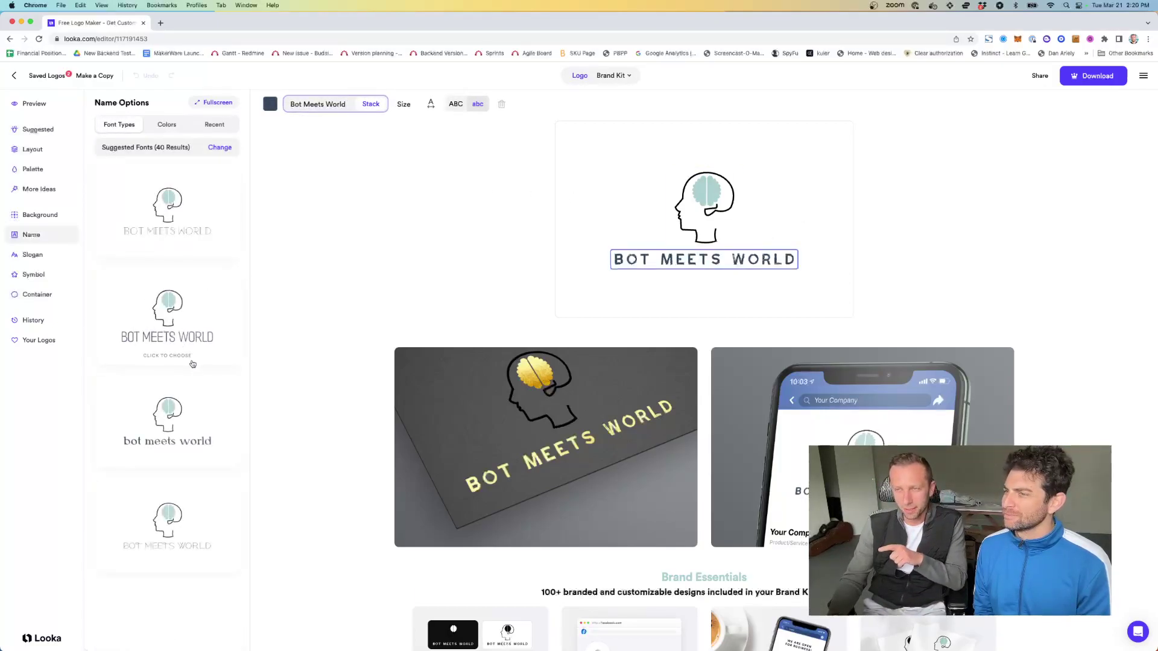
{"action": "scroll", "coordinate": [195, 379], "scroll_direction": "down", "scroll_amount": 5}
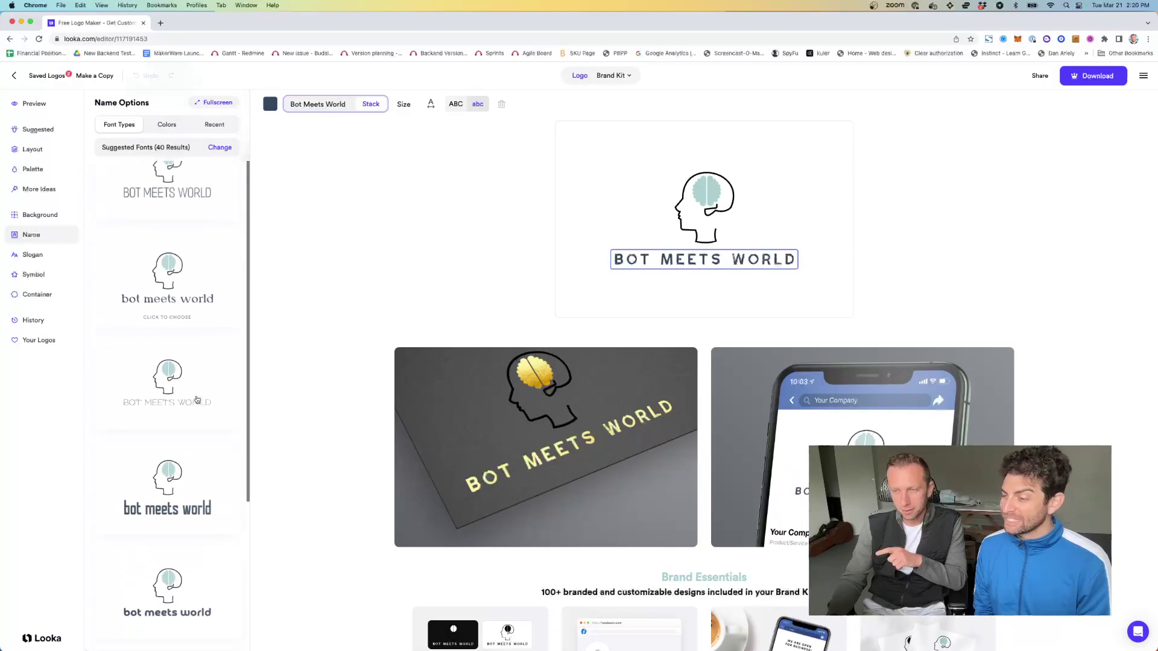
{"action": "scroll", "coordinate": [194, 410], "scroll_direction": "down", "scroll_amount": 5}
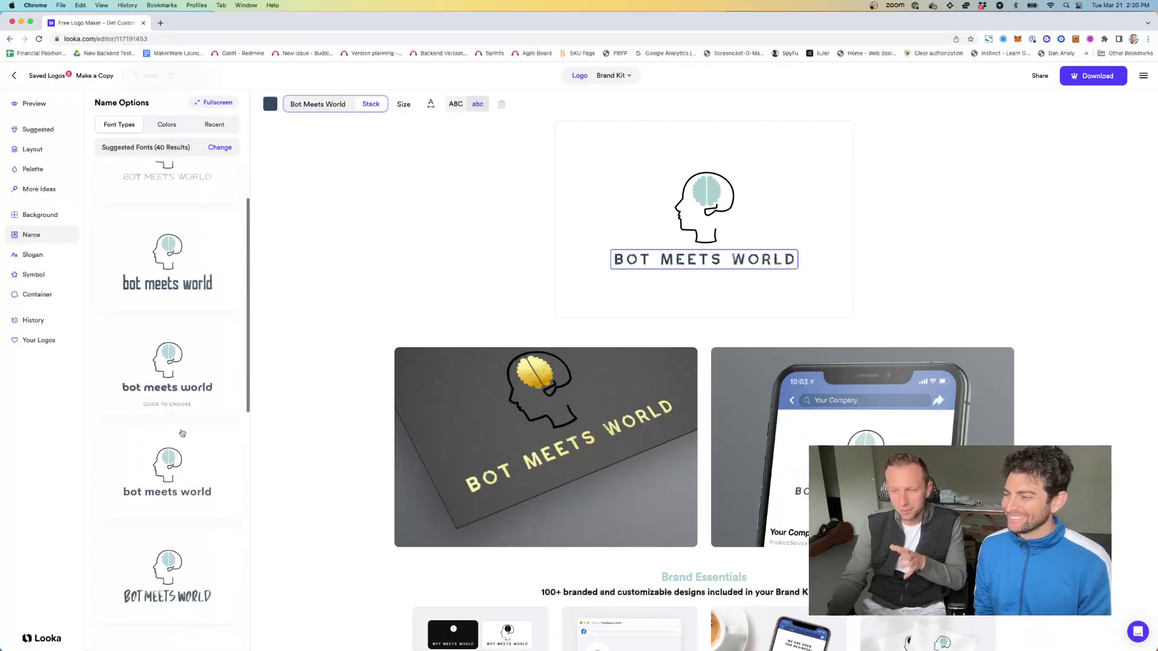
{"action": "left_click", "coordinate": [170, 464]}
{"action": "scroll", "coordinate": [169, 466], "scroll_direction": "down", "scroll_amount": 1}
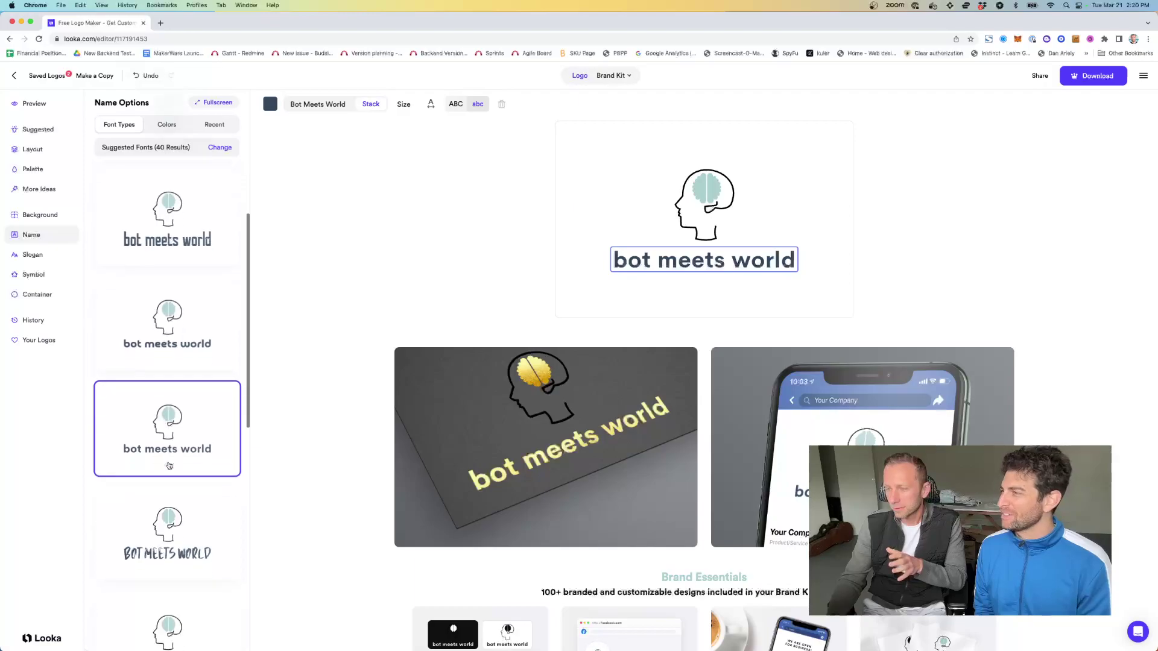
{"action": "scroll", "coordinate": [169, 465], "scroll_direction": "down", "scroll_amount": 9}
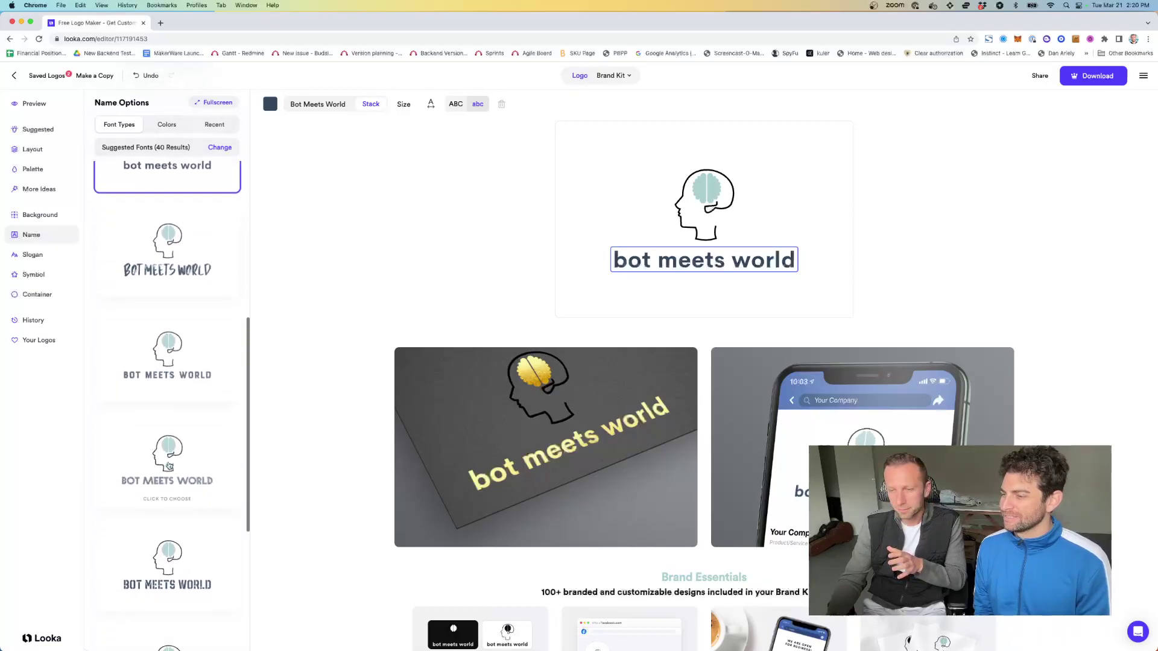
{"action": "scroll", "coordinate": [169, 465], "scroll_direction": "down", "scroll_amount": 5}
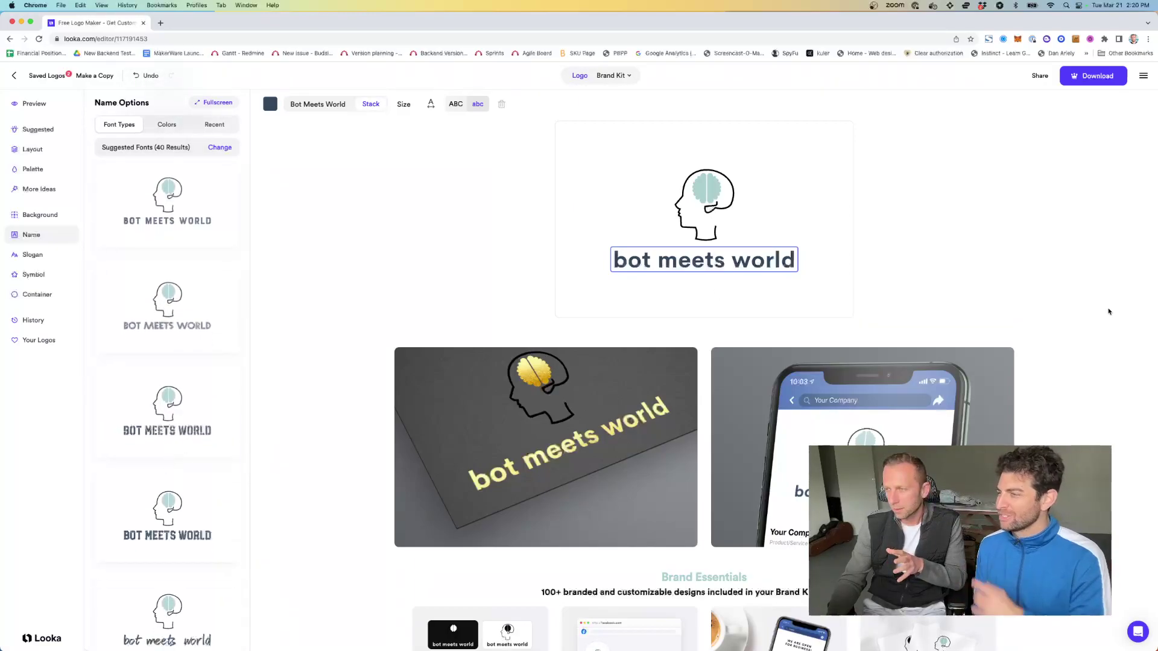
Step: Browse replacement symbols for the head icon, check background options, then list symbol alternatives
{"action": "left_click", "coordinate": [708, 196]}
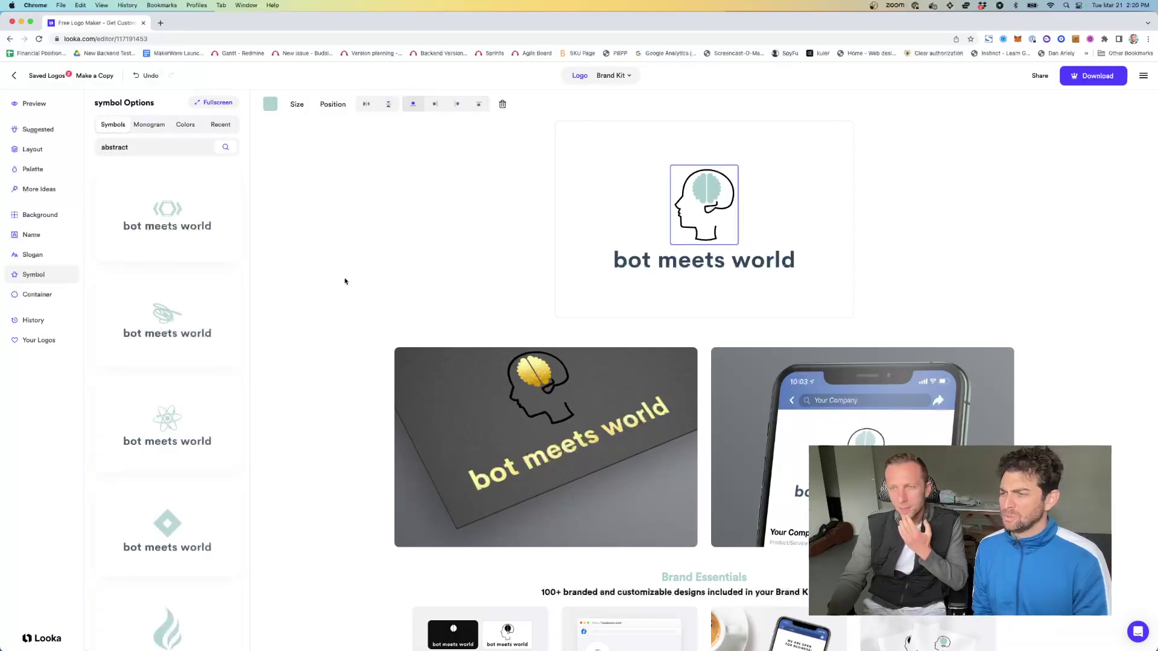
{"action": "scroll", "coordinate": [163, 417], "scroll_direction": "down", "scroll_amount": 4}
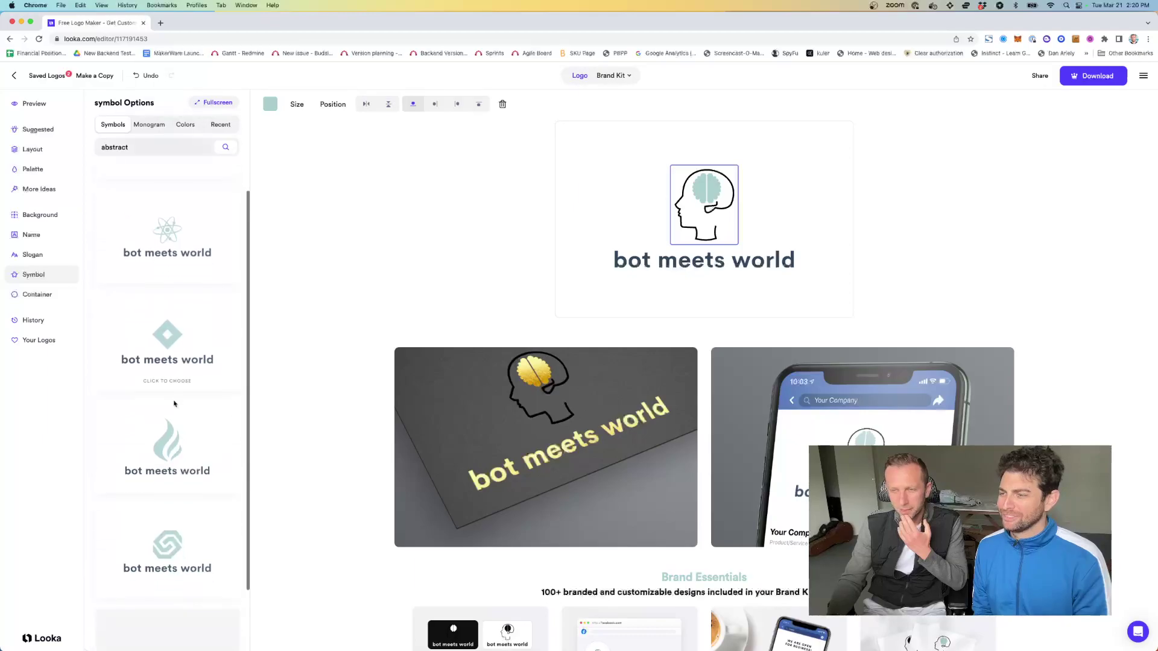
{"action": "scroll", "coordinate": [204, 440], "scroll_direction": "down", "scroll_amount": 4}
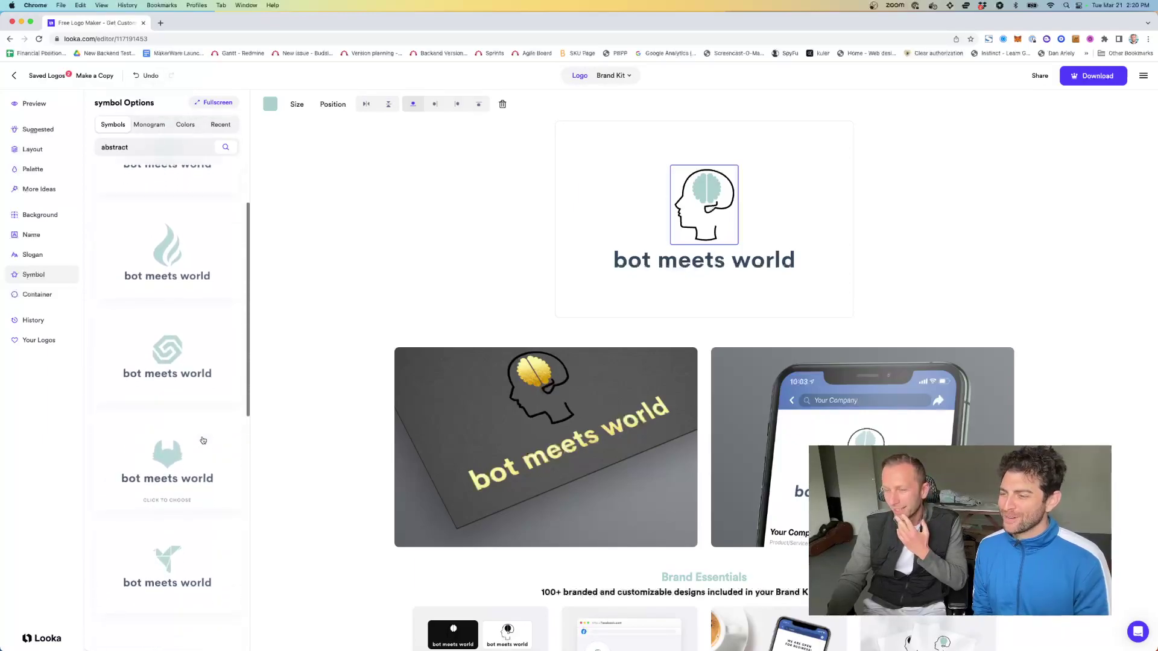
{"action": "scroll", "coordinate": [203, 440], "scroll_direction": "down", "scroll_amount": 1}
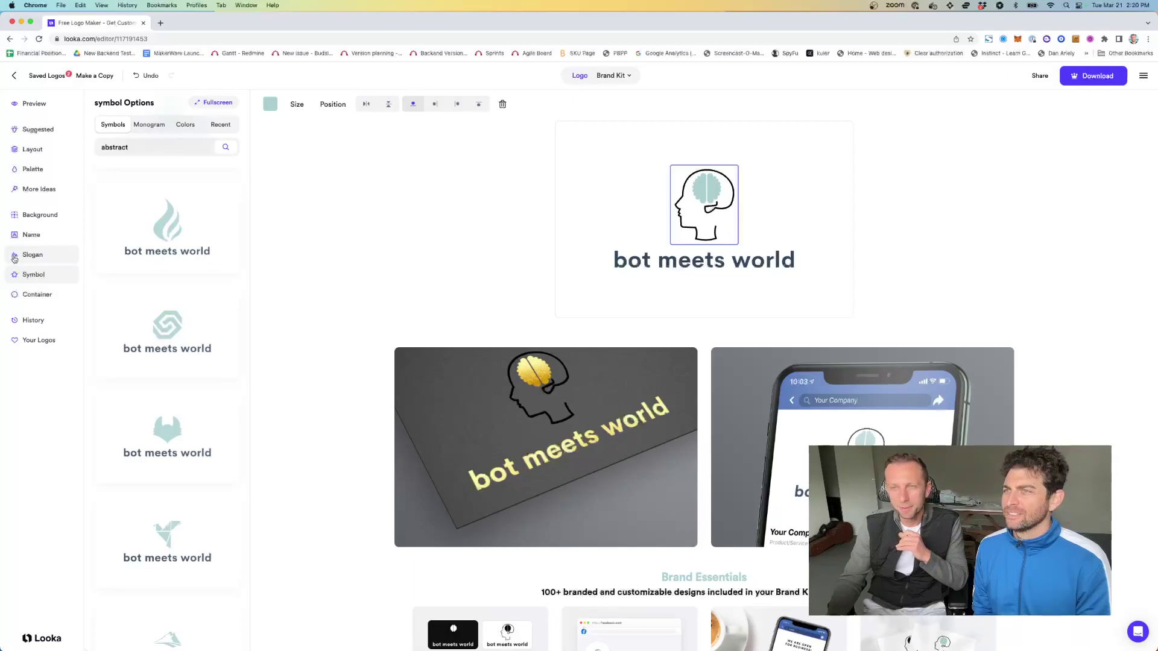
{"action": "left_click", "coordinate": [35, 218]}
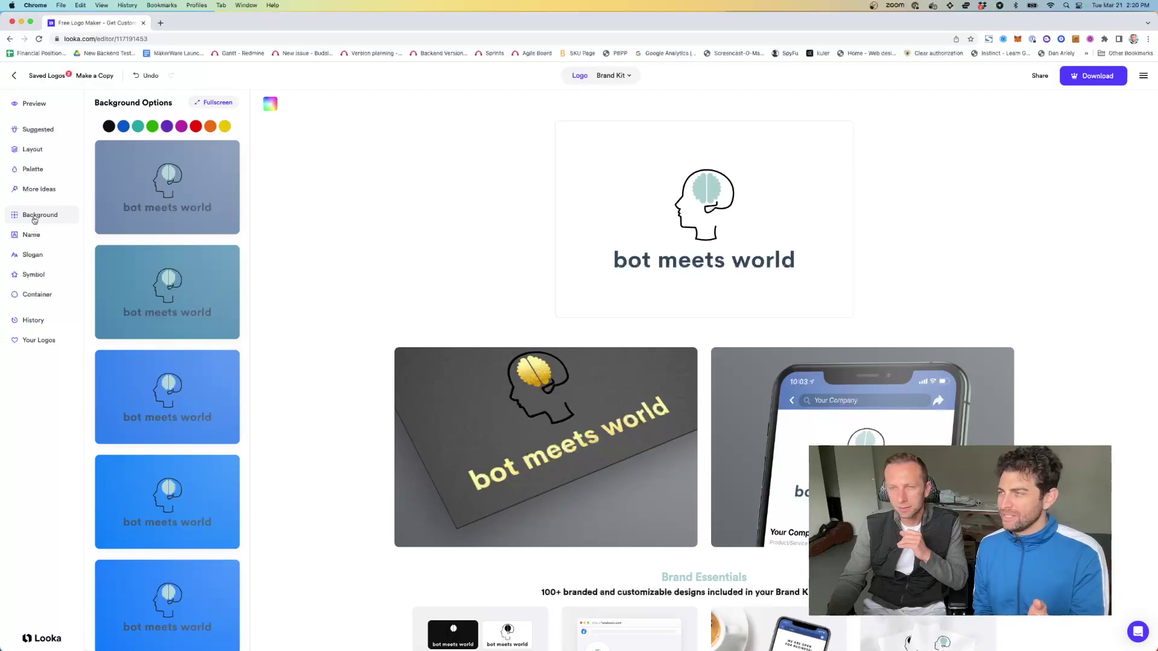
{"action": "left_click", "coordinate": [34, 276]}
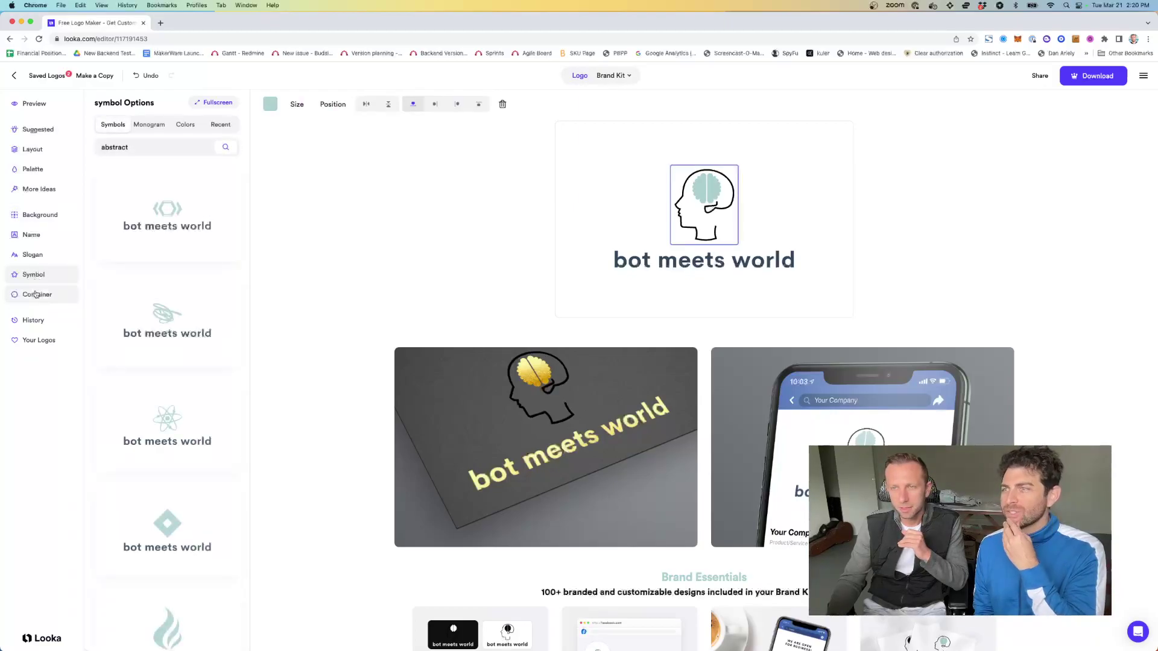
Step: Apply the underline container to the logo, then delete it to leave it unframed
{"action": "left_click", "coordinate": [36, 294]}
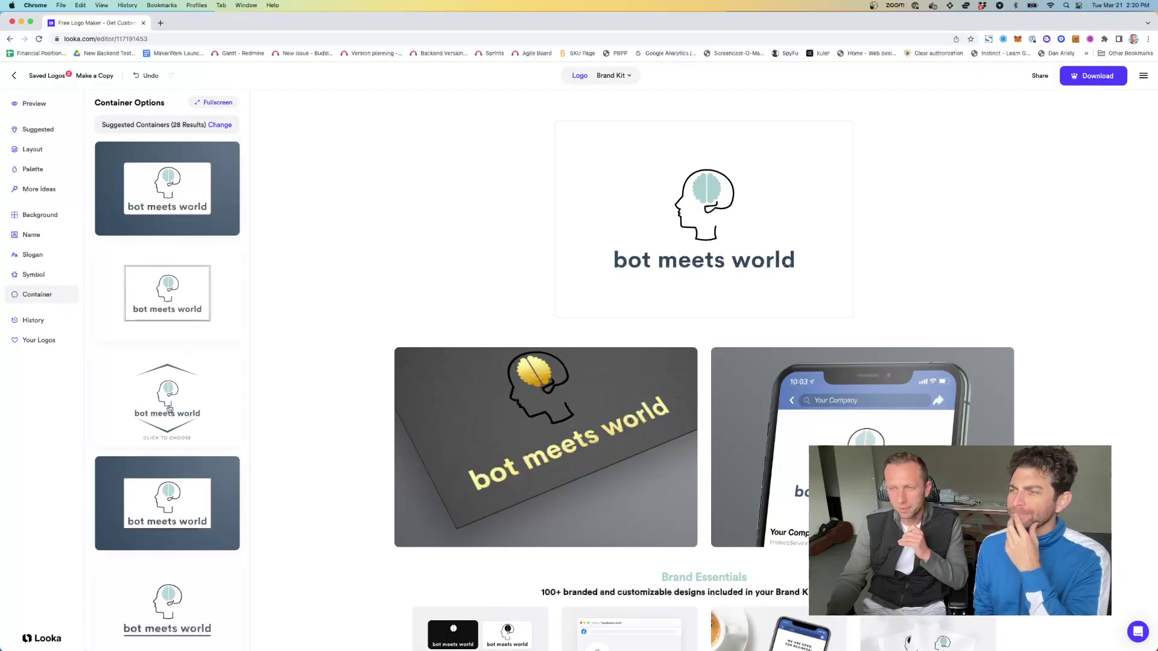
{"action": "left_click", "coordinate": [166, 636]}
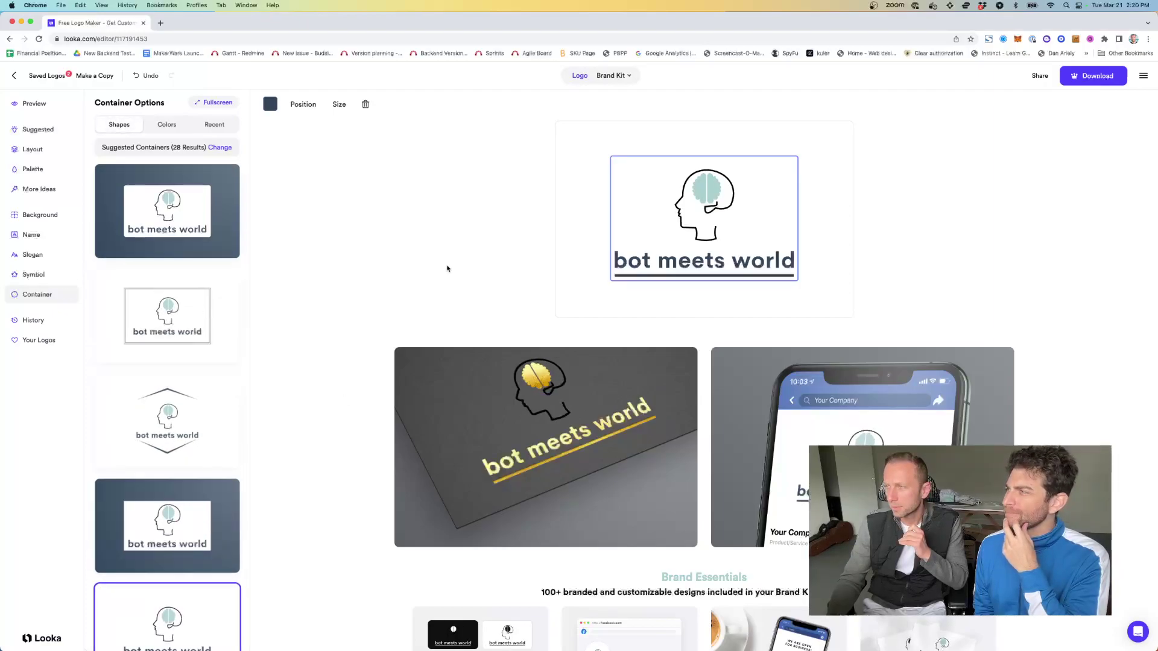
{"action": "scroll", "coordinate": [172, 405], "scroll_direction": "down", "scroll_amount": 2}
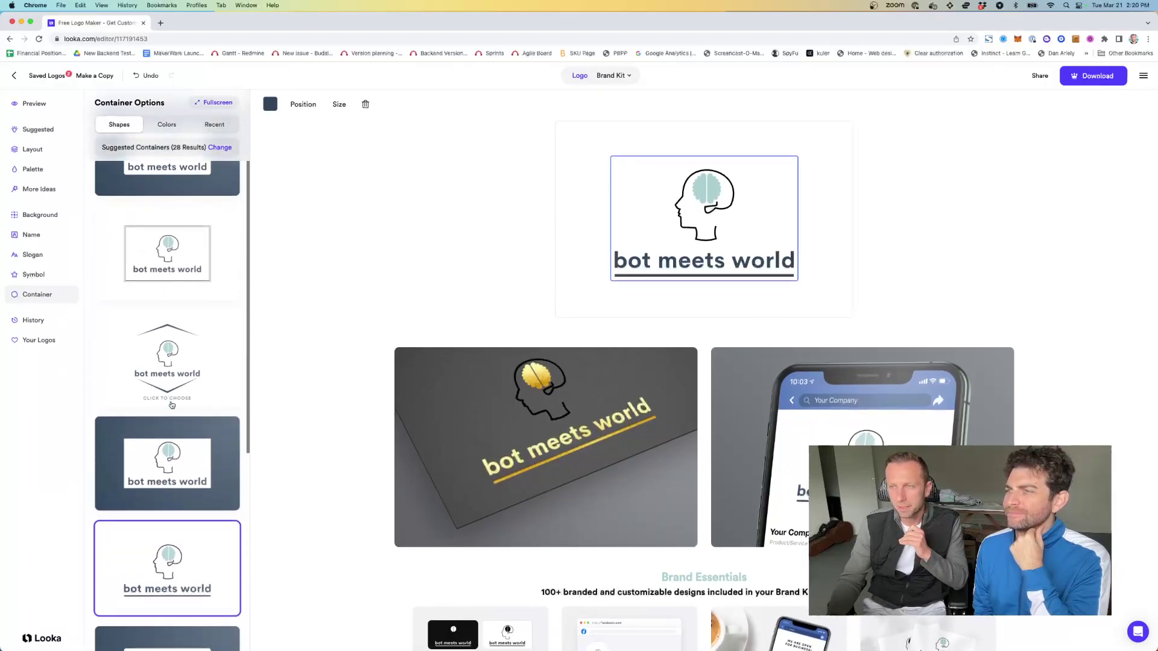
{"action": "scroll", "coordinate": [172, 405], "scroll_direction": "down", "scroll_amount": 1}
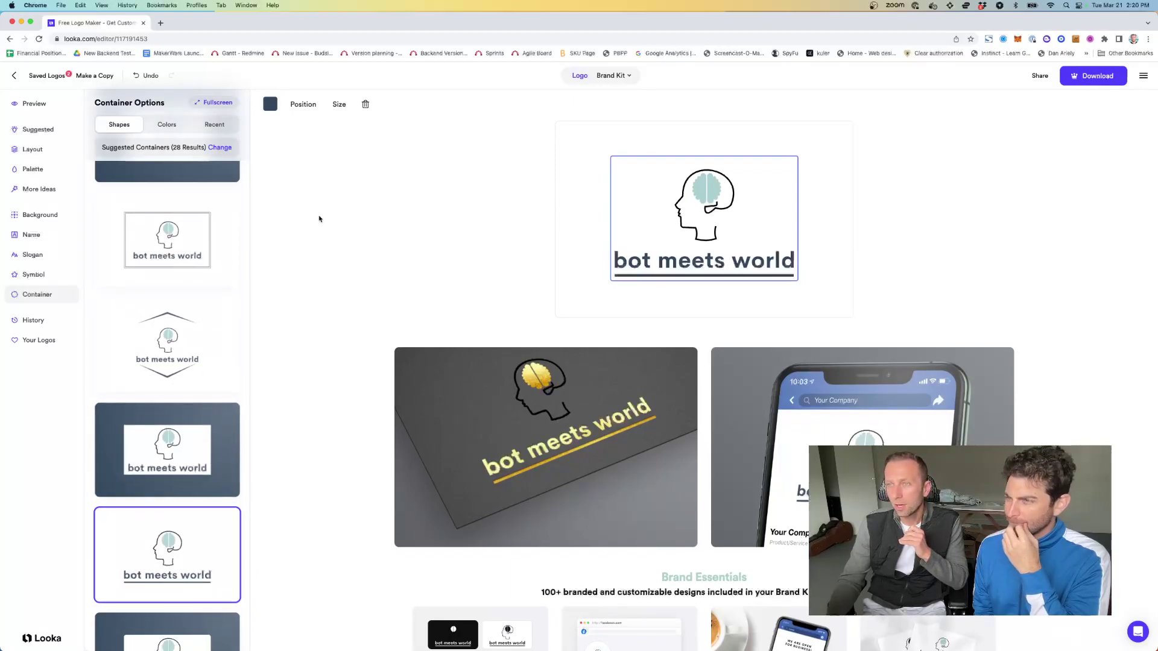
{"action": "left_click", "coordinate": [366, 105]}
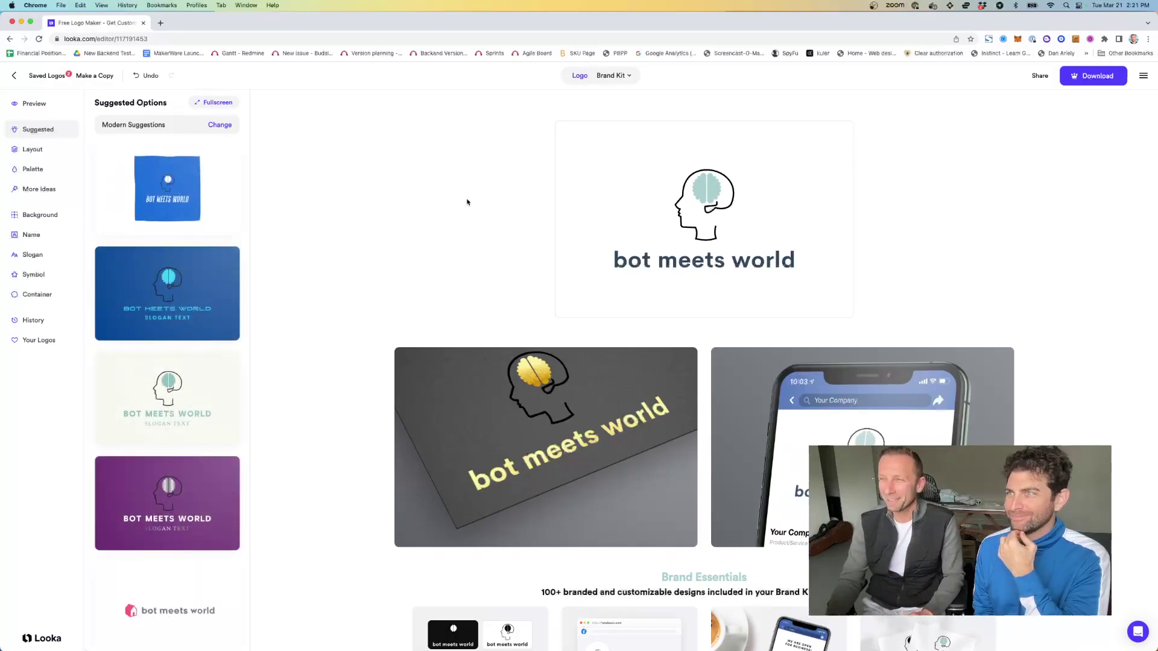
Step: Attempt a logo download and dismiss the Brand Kit offer that appears
{"action": "scroll", "coordinate": [427, 288], "scroll_direction": "down", "scroll_amount": 3}
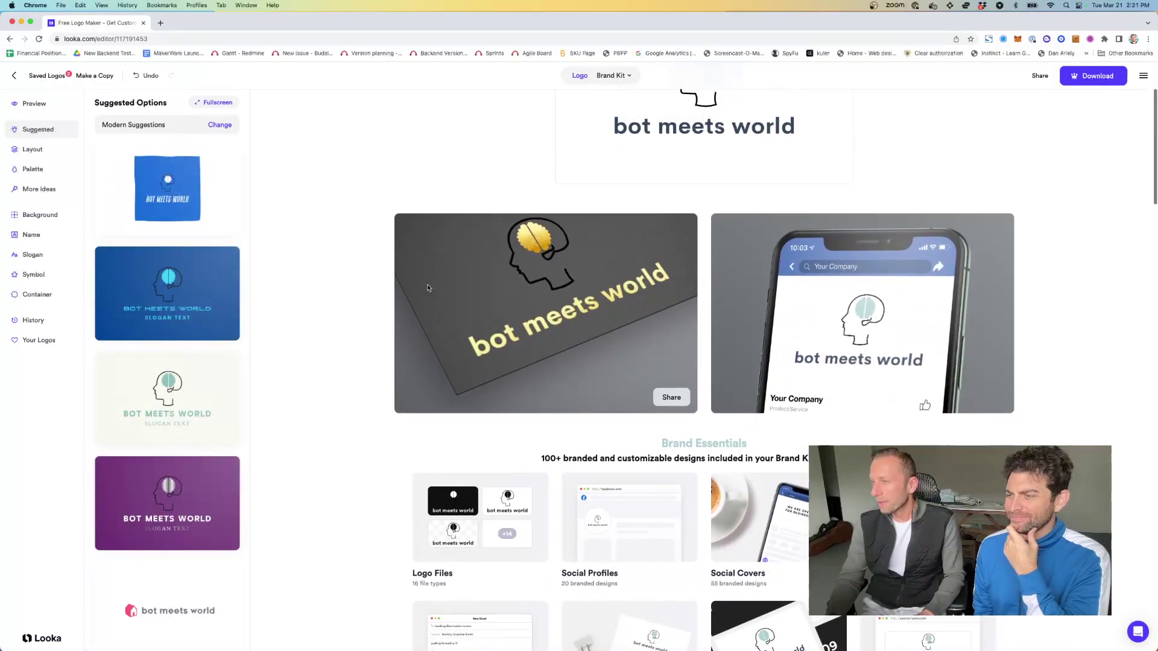
{"action": "scroll", "coordinate": [664, 253], "scroll_direction": "up", "scroll_amount": 3}
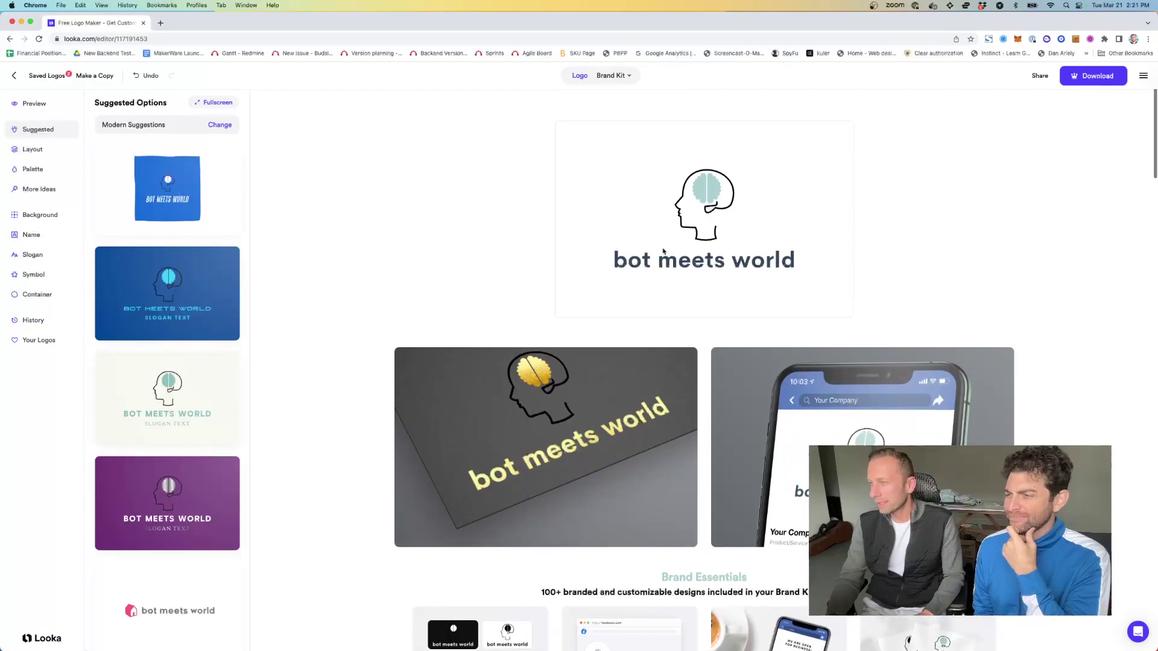
{"action": "left_click", "coordinate": [1115, 80]}
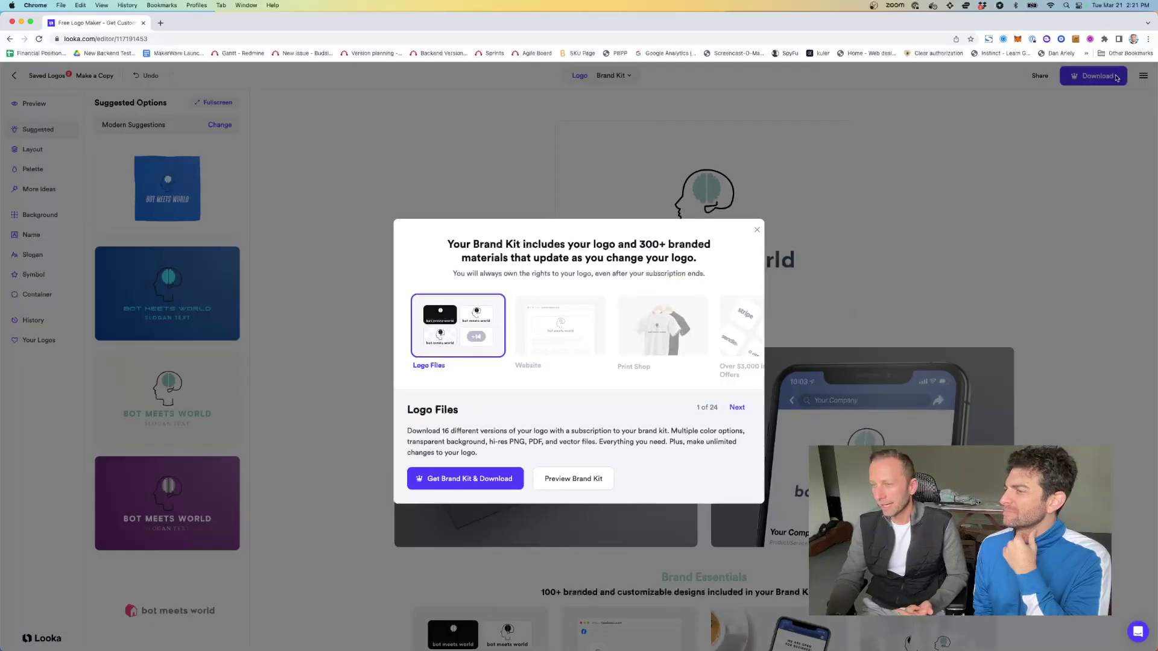
{"action": "left_click", "coordinate": [1011, 191]}
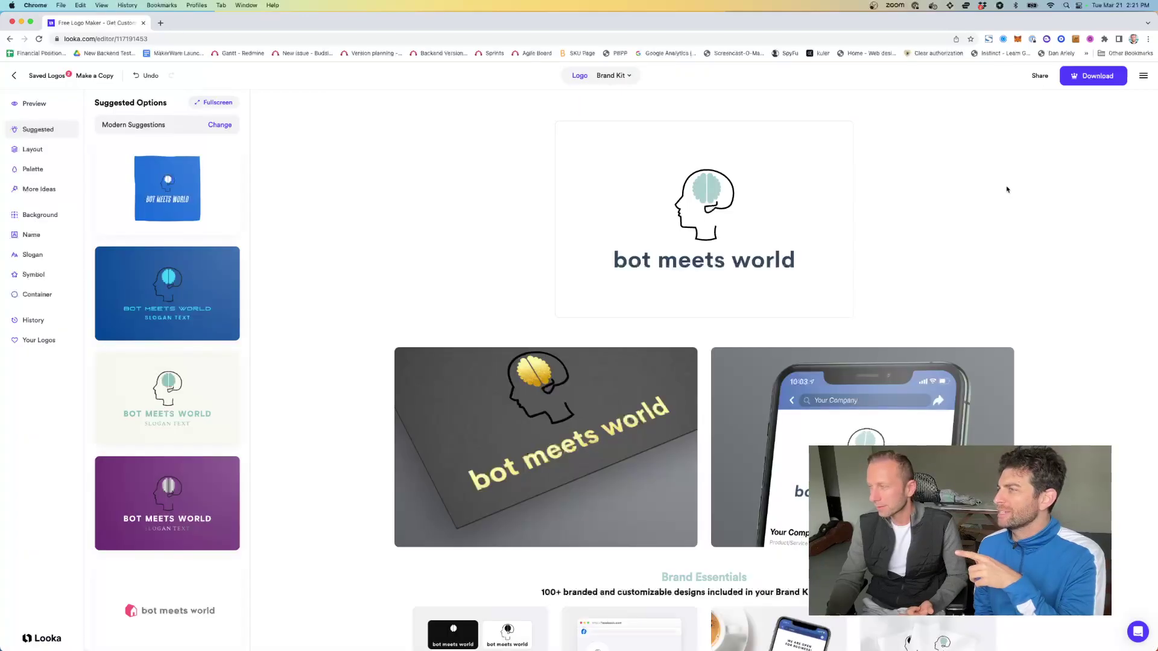
Step: Open the Brand Kit and scroll through the Wards and Olympic website drafts
{"action": "left_click", "coordinate": [613, 74]}
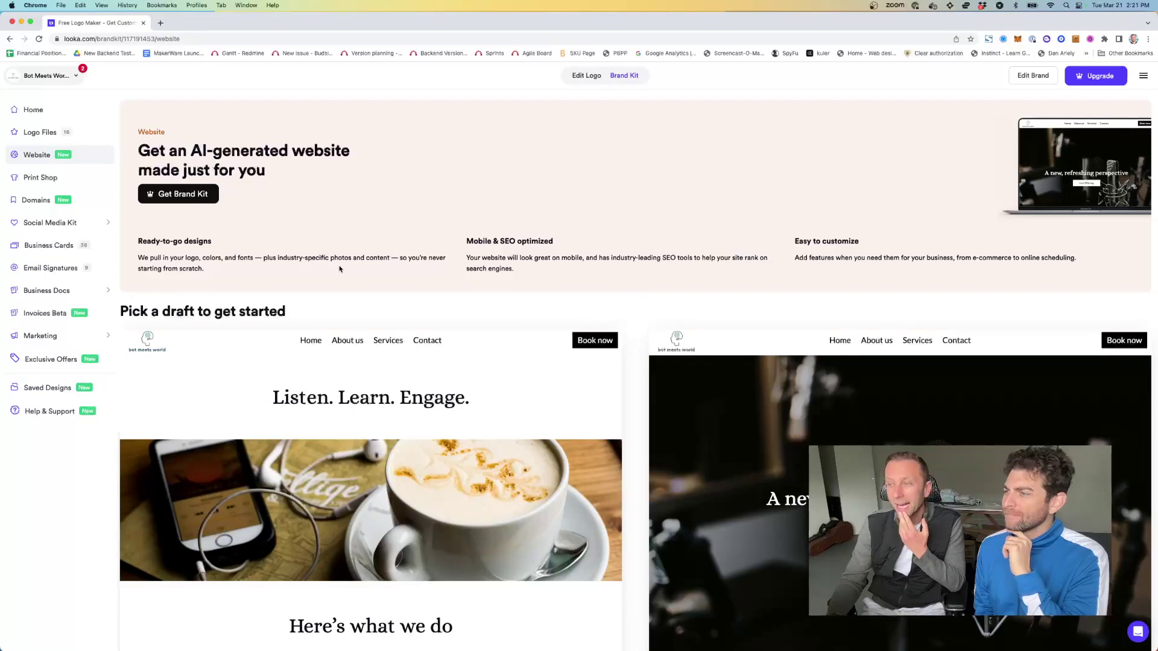
{"action": "scroll", "coordinate": [371, 278], "scroll_direction": "down", "scroll_amount": 3}
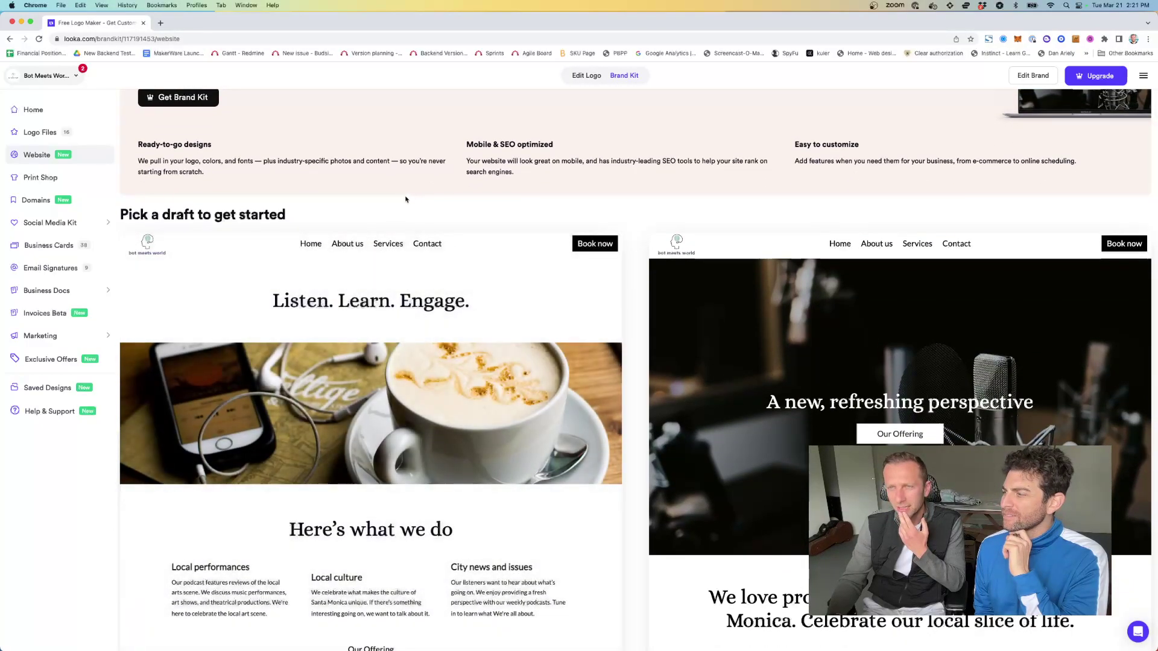
{"action": "scroll", "coordinate": [400, 205], "scroll_direction": "down", "scroll_amount": 1}
{"action": "scroll", "coordinate": [400, 206], "scroll_direction": "down", "scroll_amount": 3}
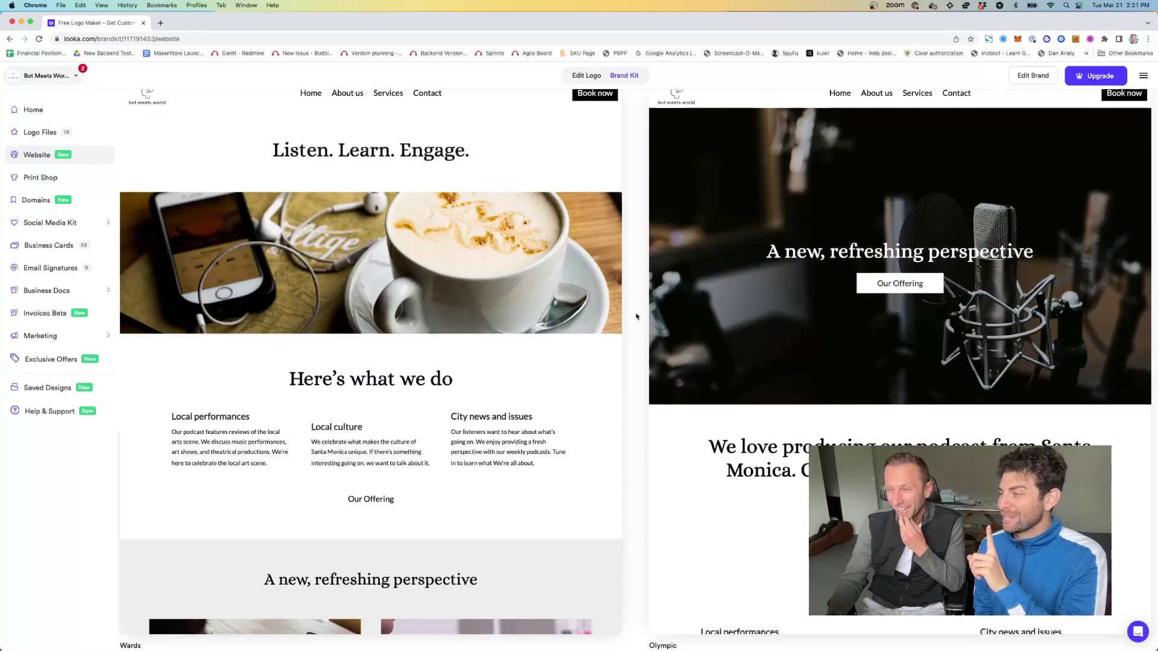
{"action": "scroll", "coordinate": [635, 316], "scroll_direction": "down", "scroll_amount": 3}
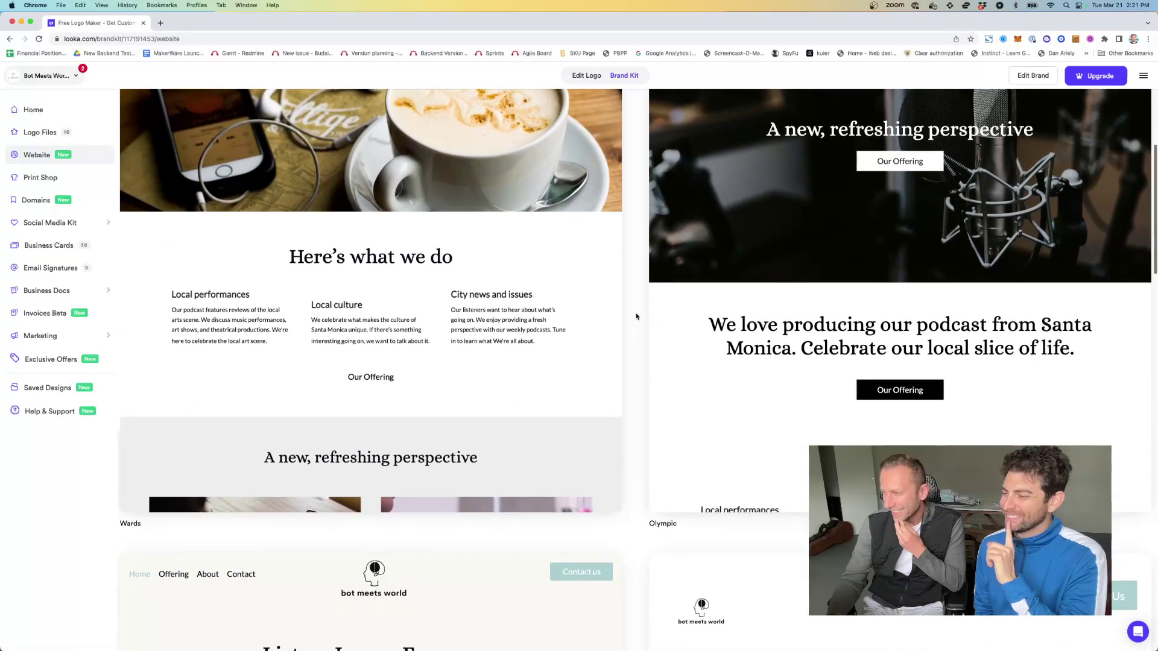
{"action": "scroll", "coordinate": [635, 316], "scroll_direction": "down", "scroll_amount": 4}
{"action": "scroll", "coordinate": [635, 316], "scroll_direction": "down", "scroll_amount": 4}
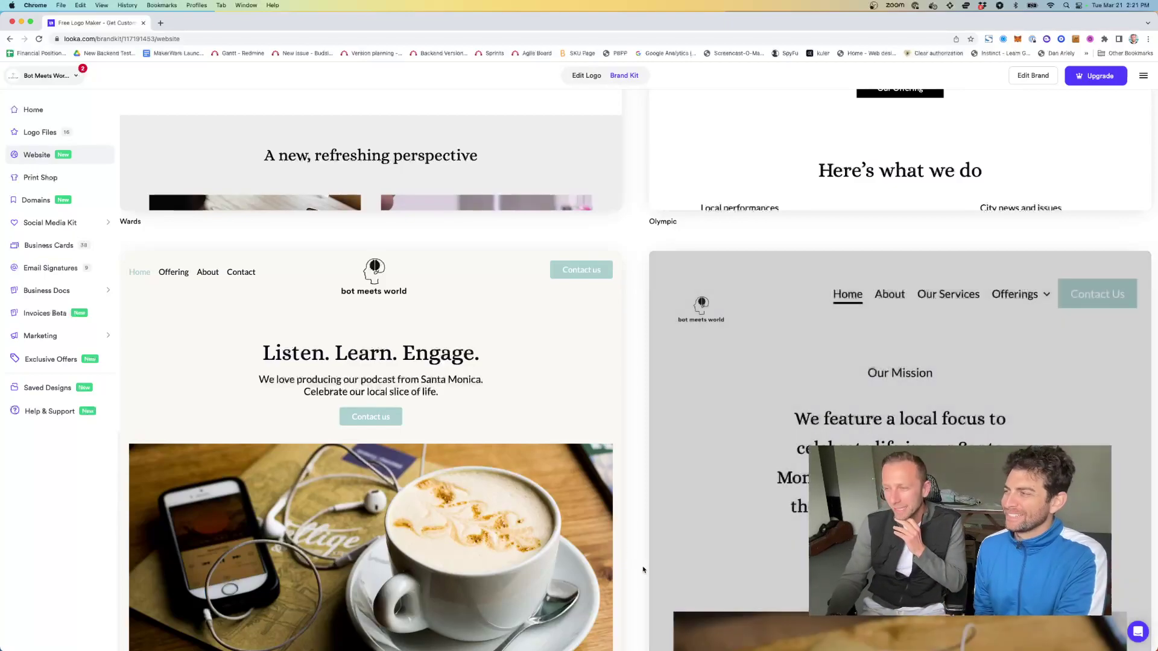
Step: Preview the Wards website draft, then go to the Brand Kit package pricing page
{"action": "scroll", "coordinate": [648, 446], "scroll_direction": "down", "scroll_amount": 3}
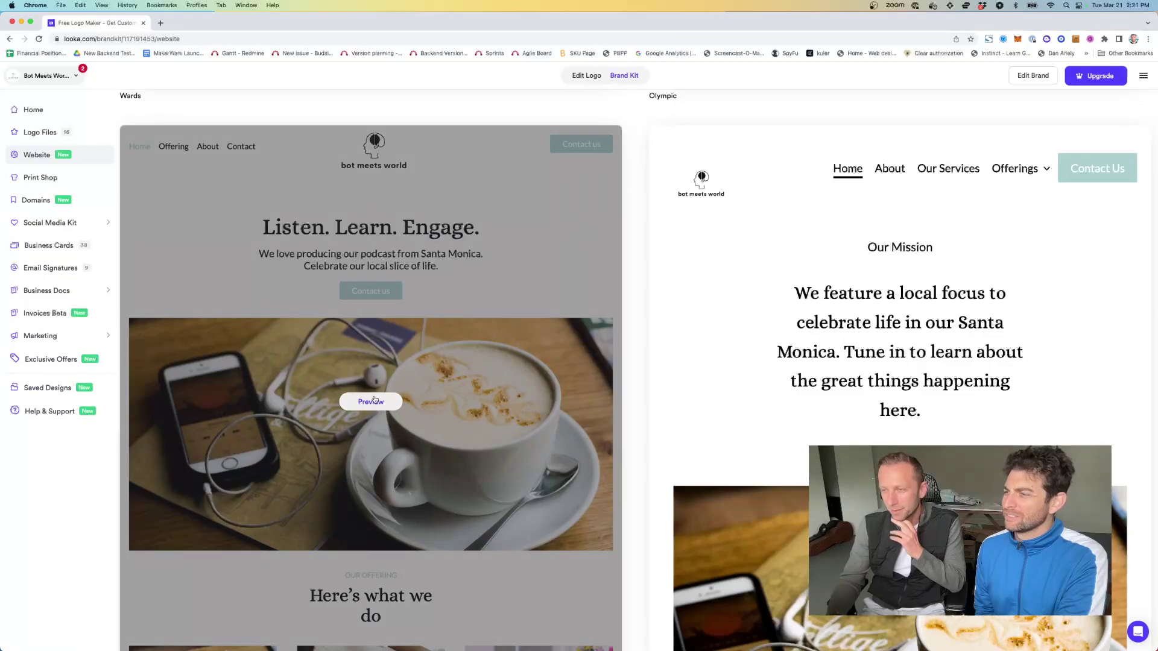
{"action": "left_click", "coordinate": [374, 400]}
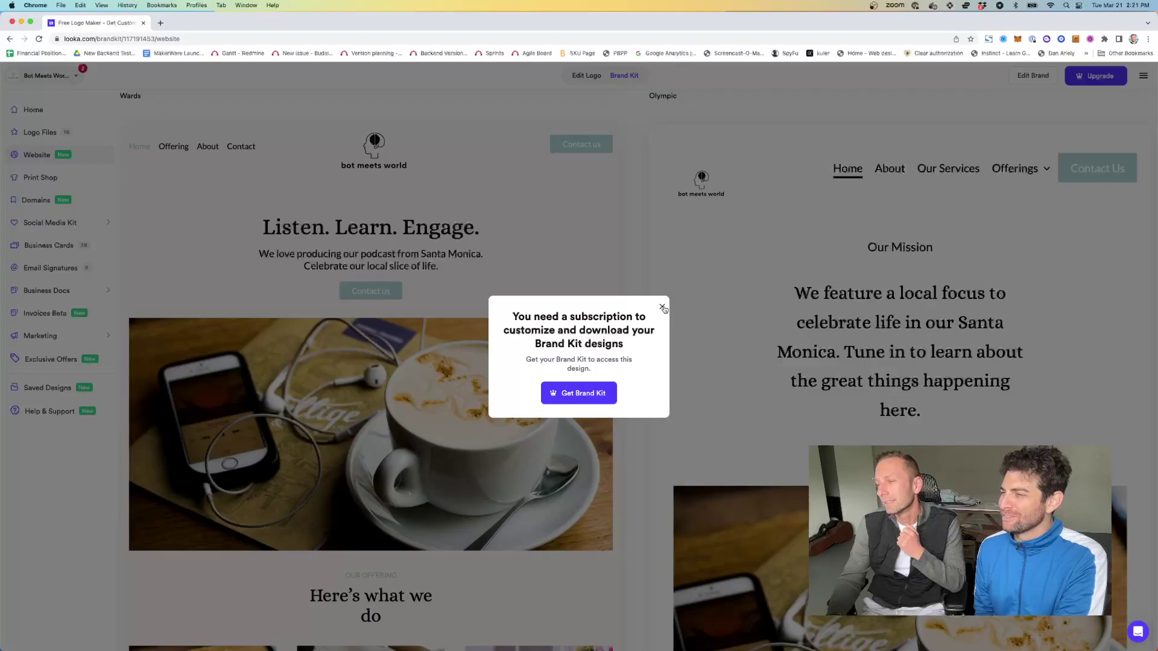
{"action": "left_click", "coordinate": [583, 393]}
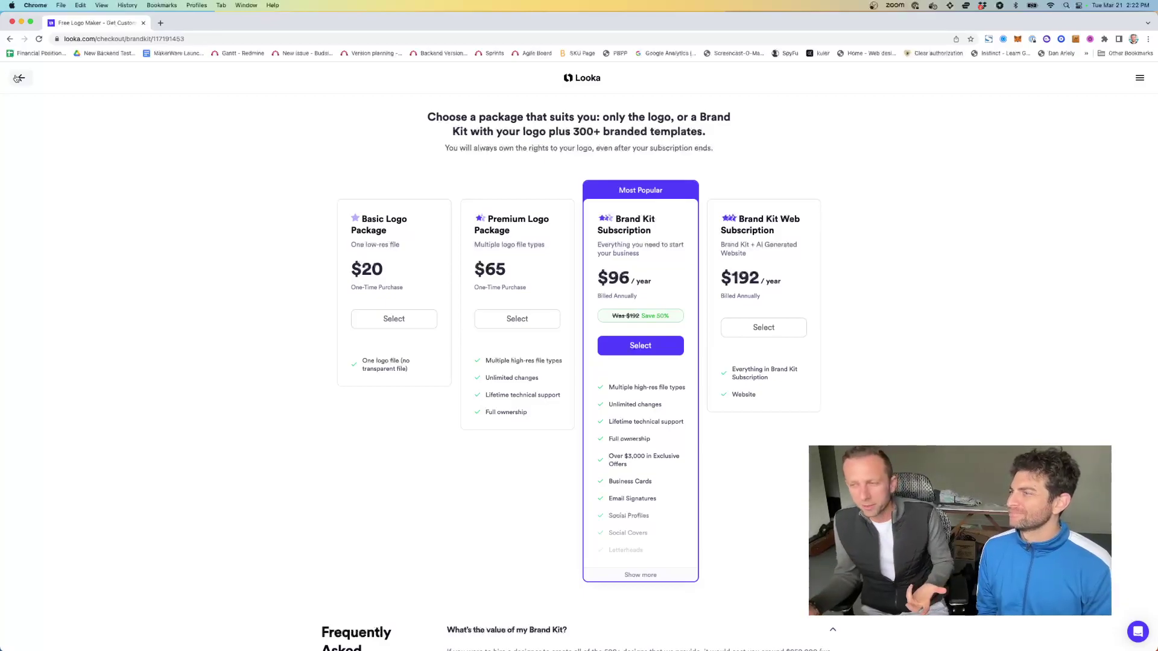
Step: Go back to the Brand Kit, view Logo Files and Print Shop, then open Business Cards
{"action": "left_click", "coordinate": [19, 78]}
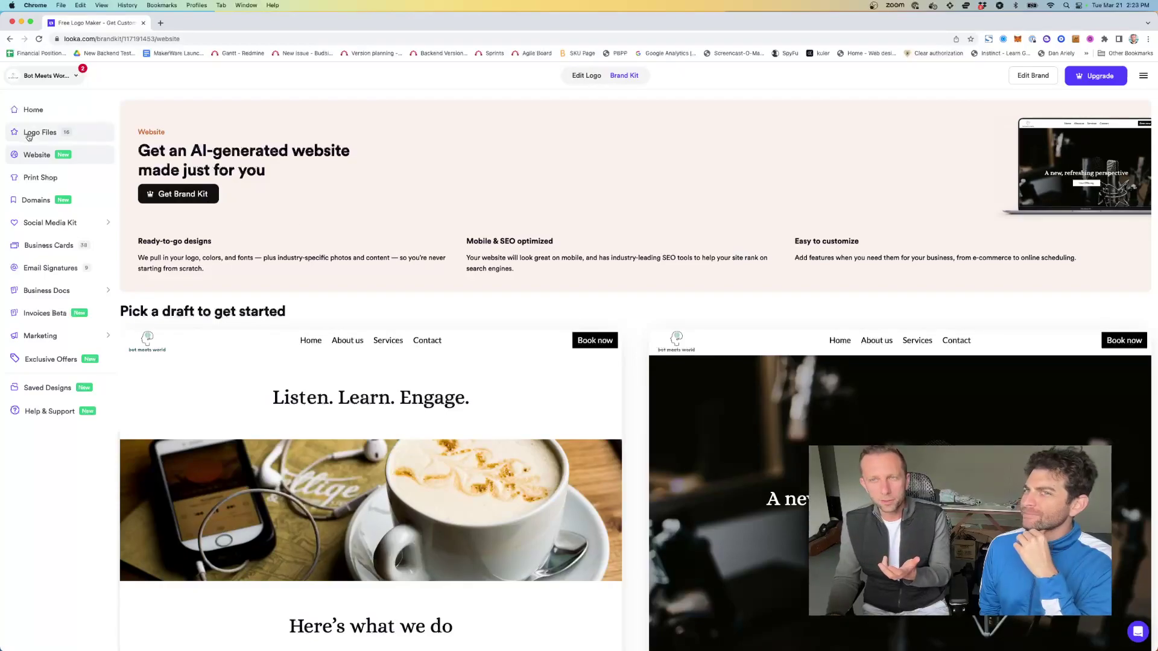
{"action": "left_click", "coordinate": [29, 134]}
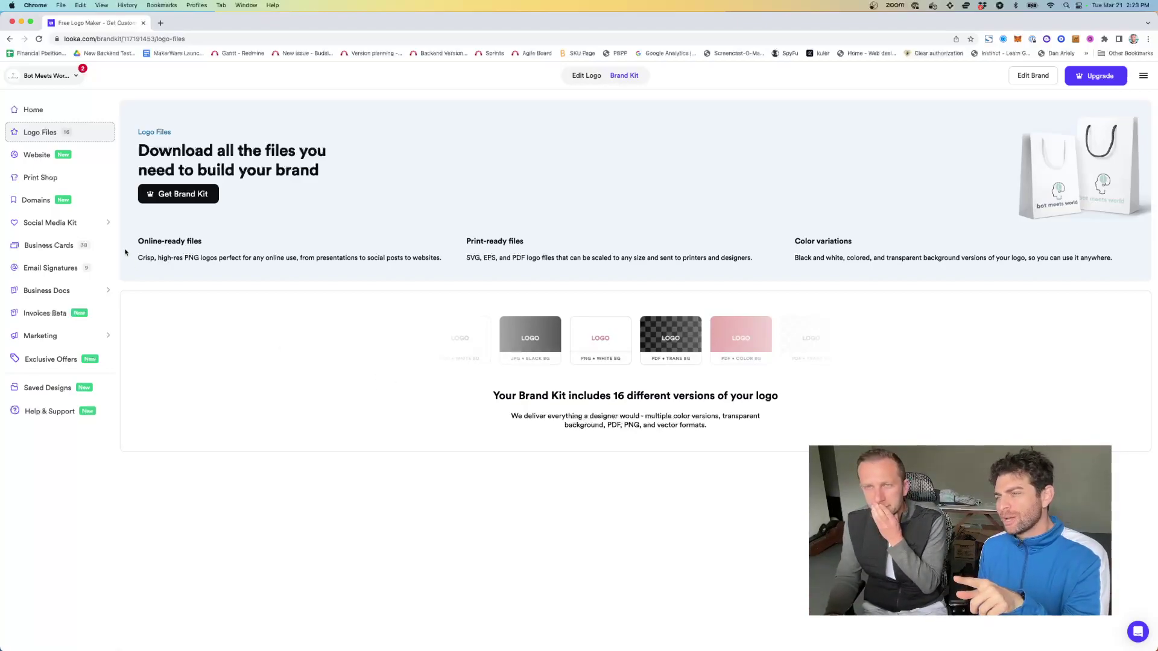
{"action": "left_click", "coordinate": [42, 177]}
{"action": "scroll", "coordinate": [523, 235], "scroll_direction": "down", "scroll_amount": 3}
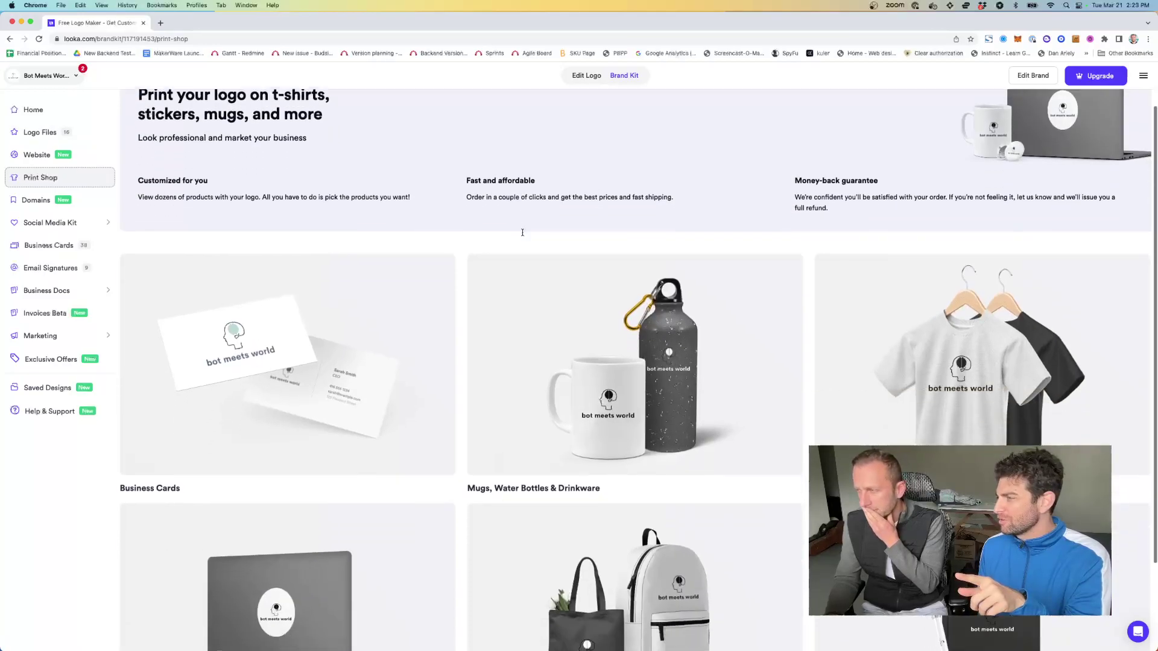
{"action": "scroll", "coordinate": [523, 236], "scroll_direction": "up", "scroll_amount": 1}
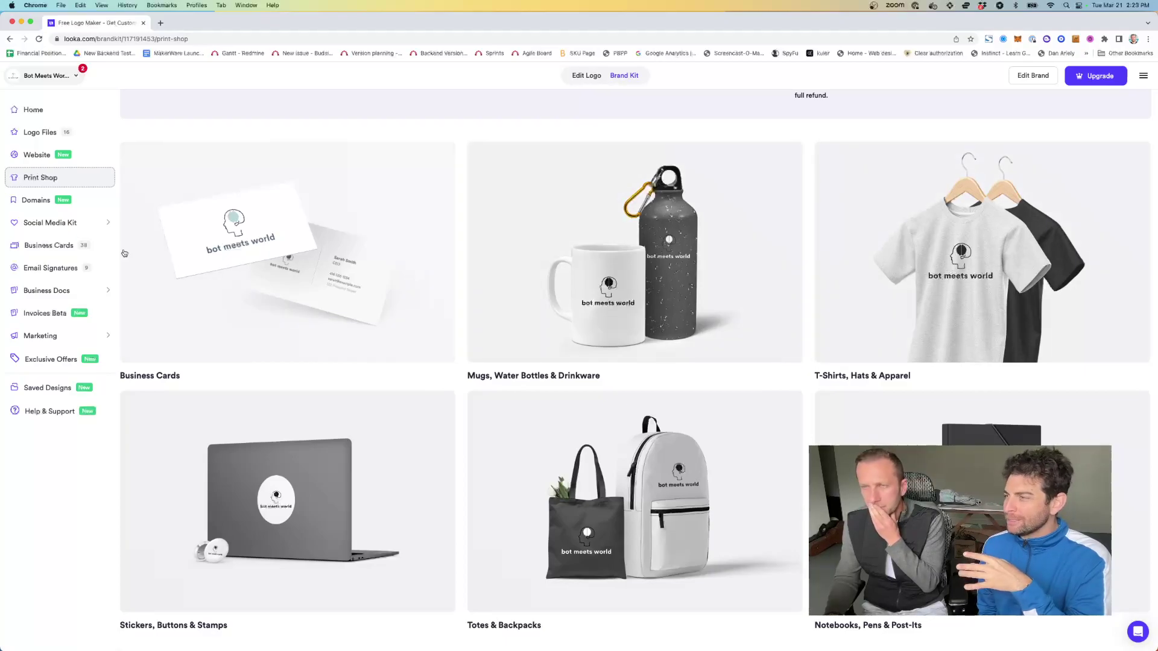
{"action": "left_click", "coordinate": [252, 212]}
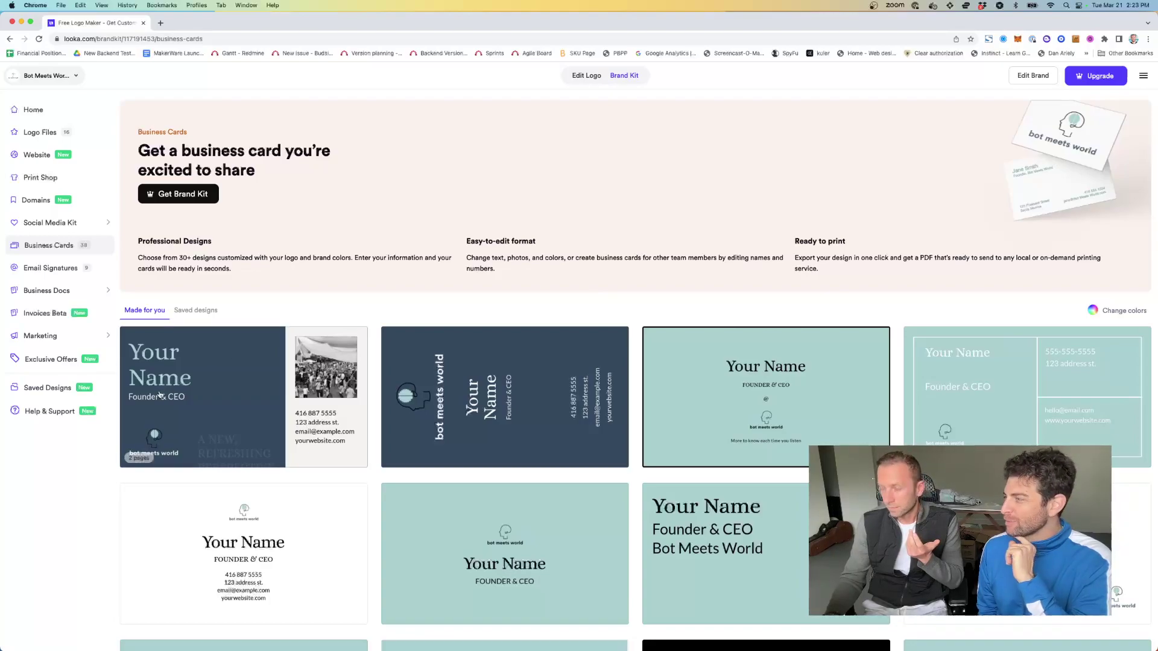
Step: Open the first business card design and dismiss the subscription prompt
{"action": "left_click", "coordinate": [160, 394]}
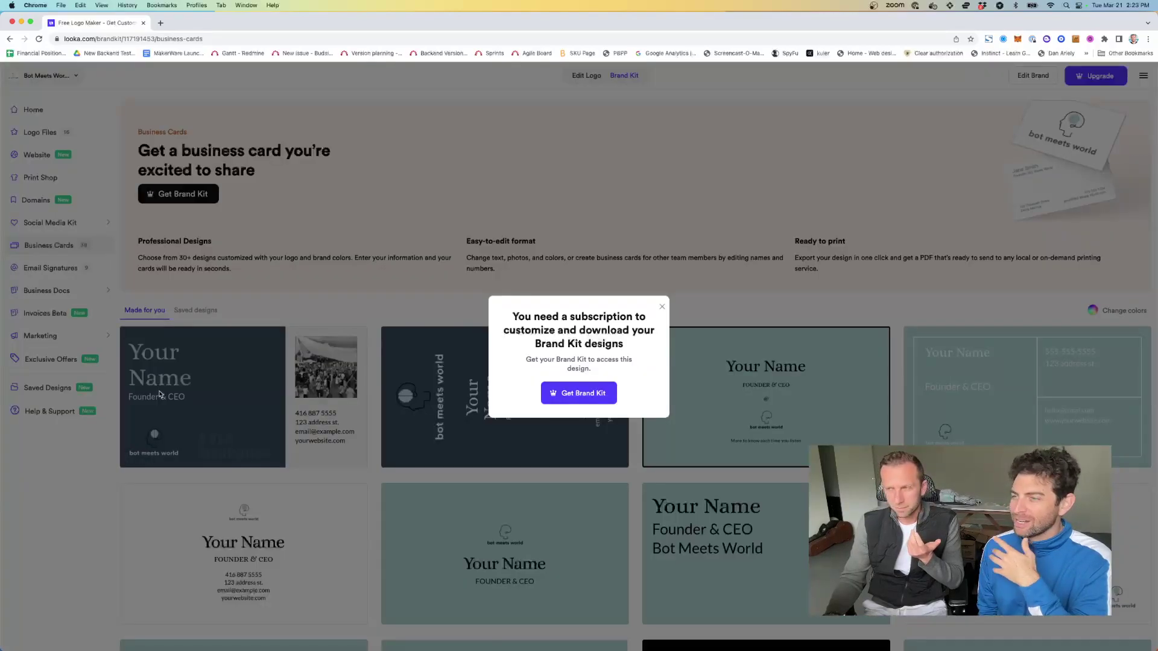
{"action": "left_click", "coordinate": [662, 307]}
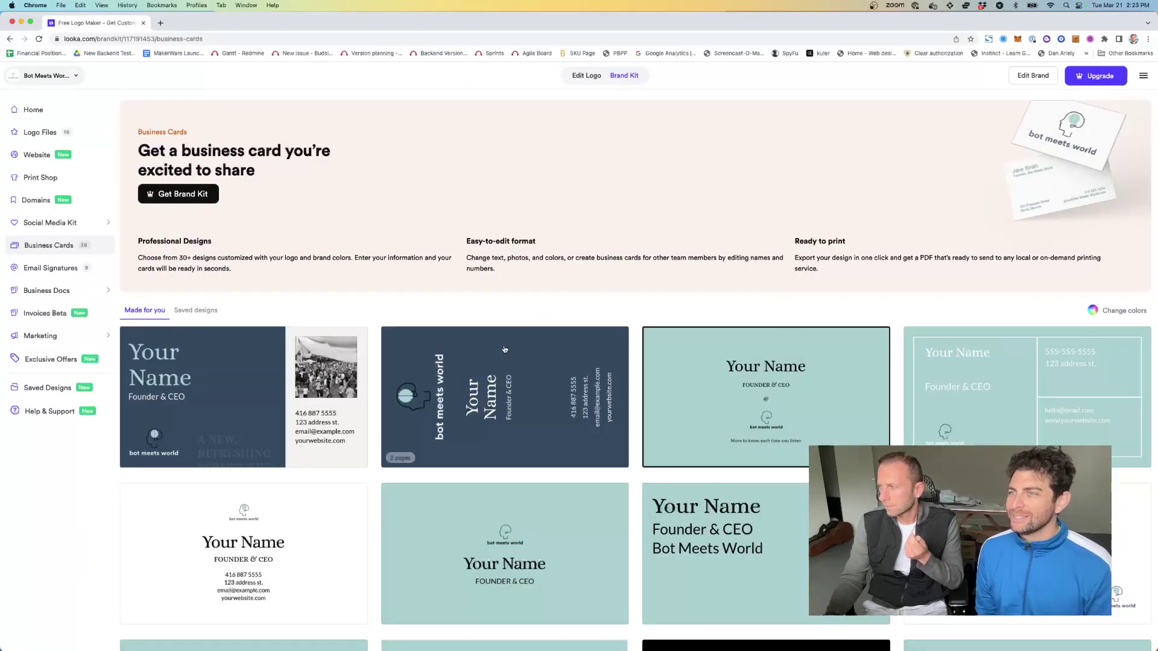
{"action": "scroll", "coordinate": [500, 356], "scroll_direction": "down", "scroll_amount": 1}
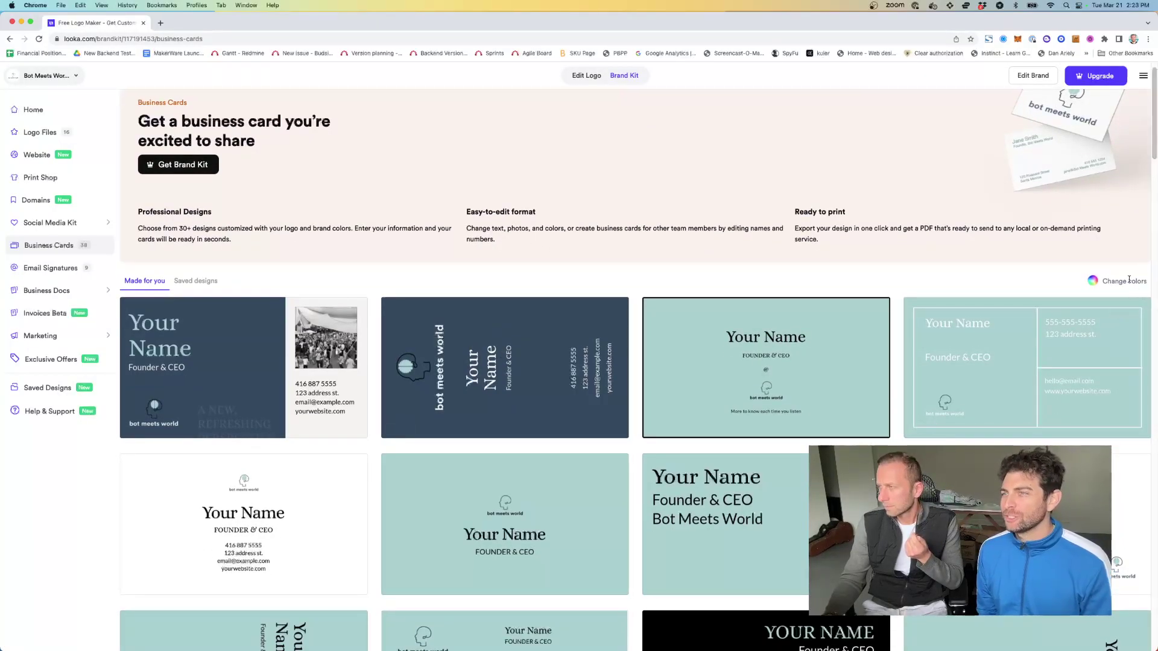
Step: Swap the cards' navy palette for a lighter teal and white colour palette
{"action": "left_click", "coordinate": [1092, 281]}
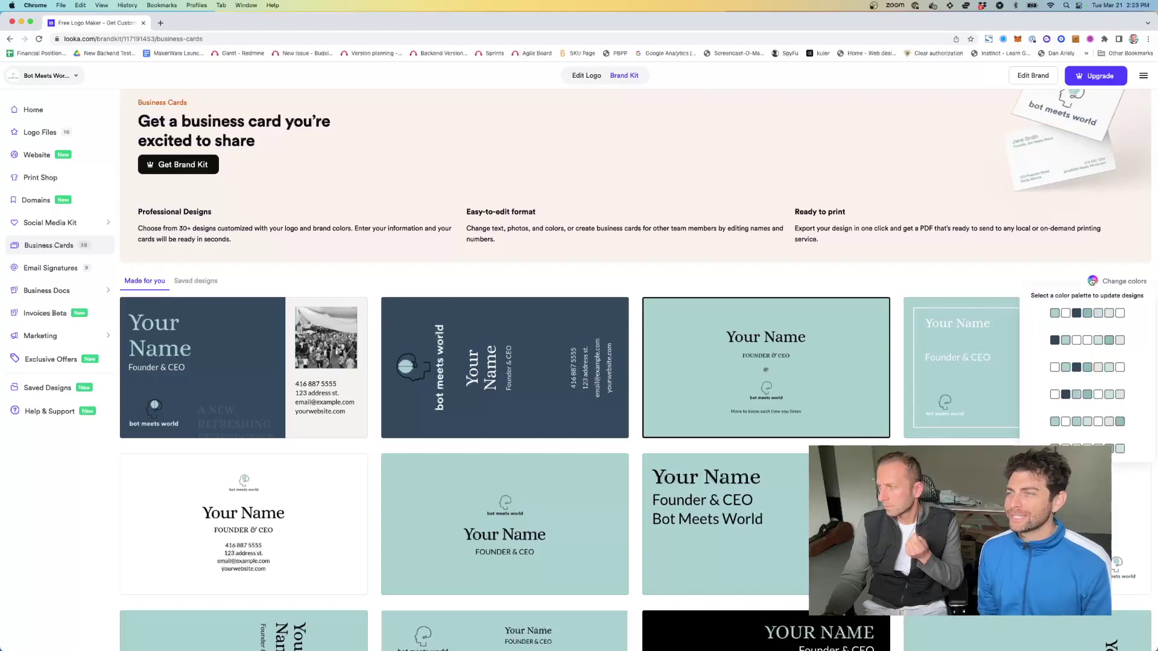
{"action": "left_click", "coordinate": [1069, 368]}
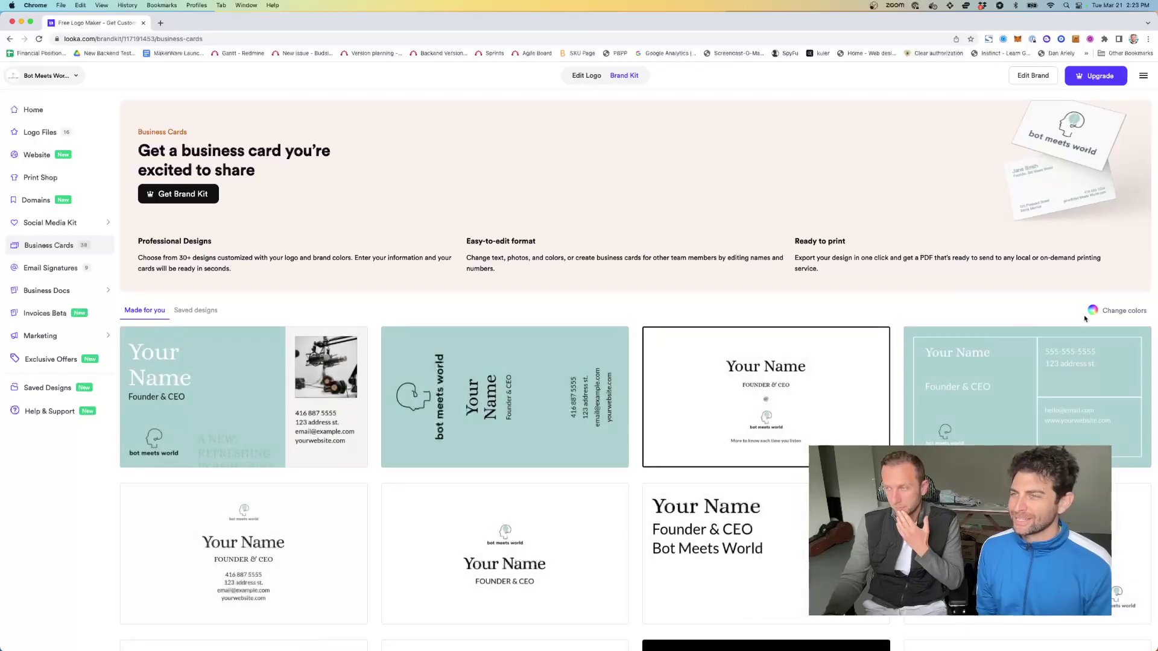
{"action": "scroll", "coordinate": [529, 415], "scroll_direction": "down", "scroll_amount": 1}
{"action": "scroll", "coordinate": [529, 415], "scroll_direction": "down", "scroll_amount": 3}
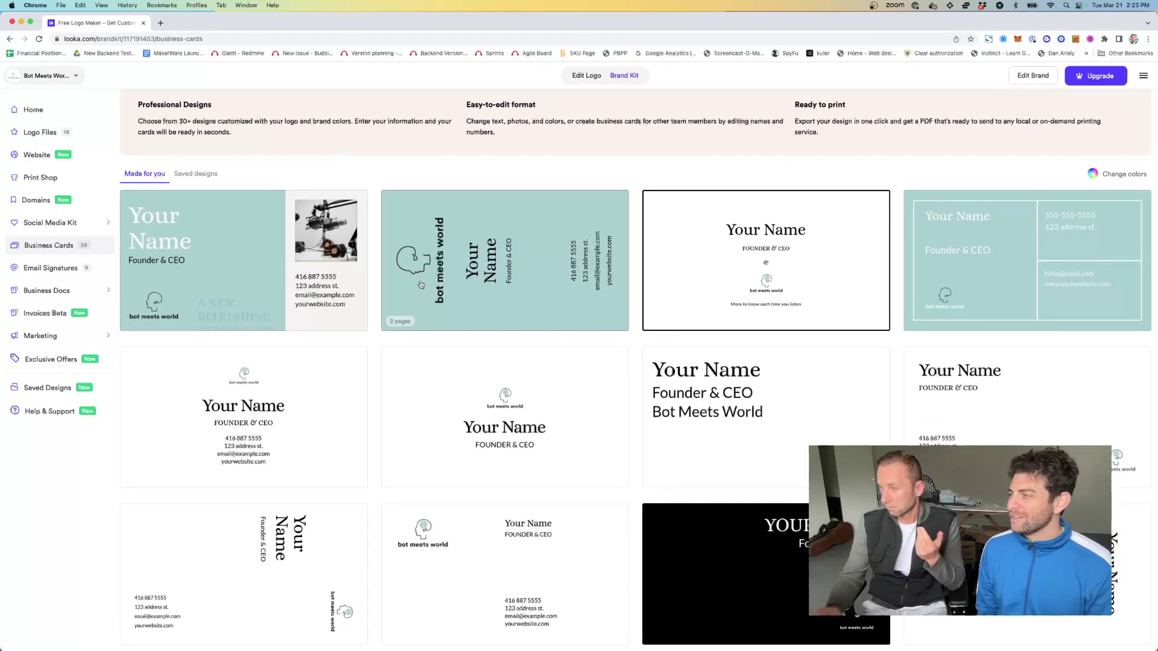
{"action": "scroll", "coordinate": [420, 285], "scroll_direction": "up", "scroll_amount": 4}
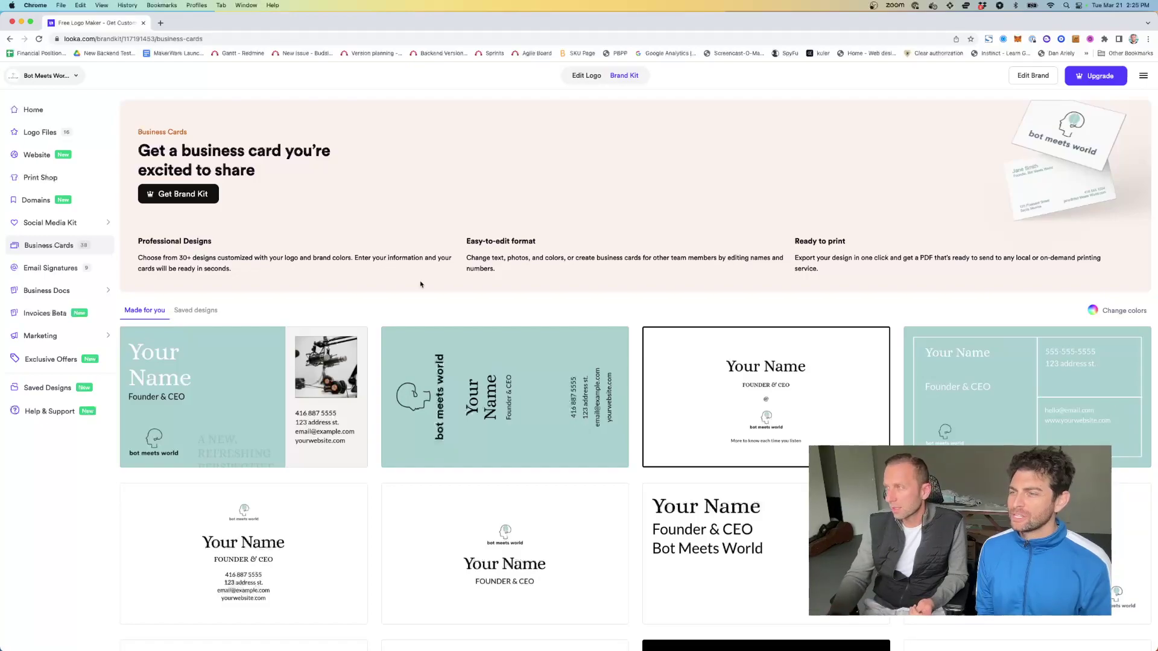
Step: Go from Marketing to Business Docs, then open and close the account menu
{"action": "scroll", "coordinate": [383, 371], "scroll_direction": "down", "scroll_amount": 5}
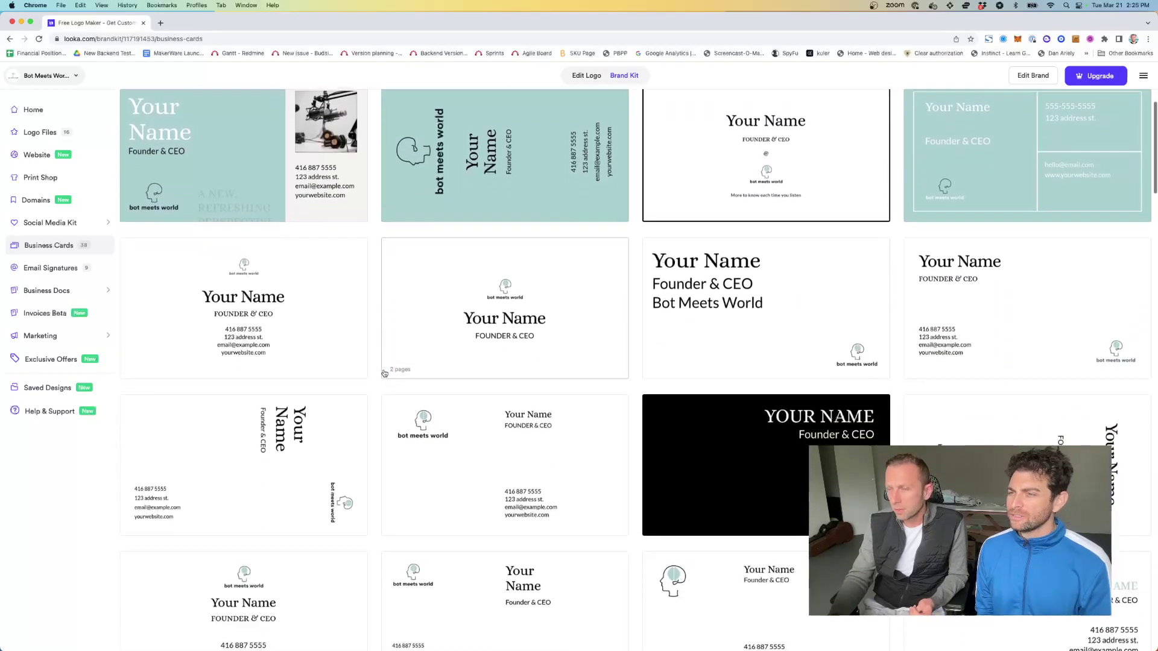
{"action": "scroll", "coordinate": [384, 373], "scroll_direction": "up", "scroll_amount": 5}
{"action": "left_click", "coordinate": [32, 338]}
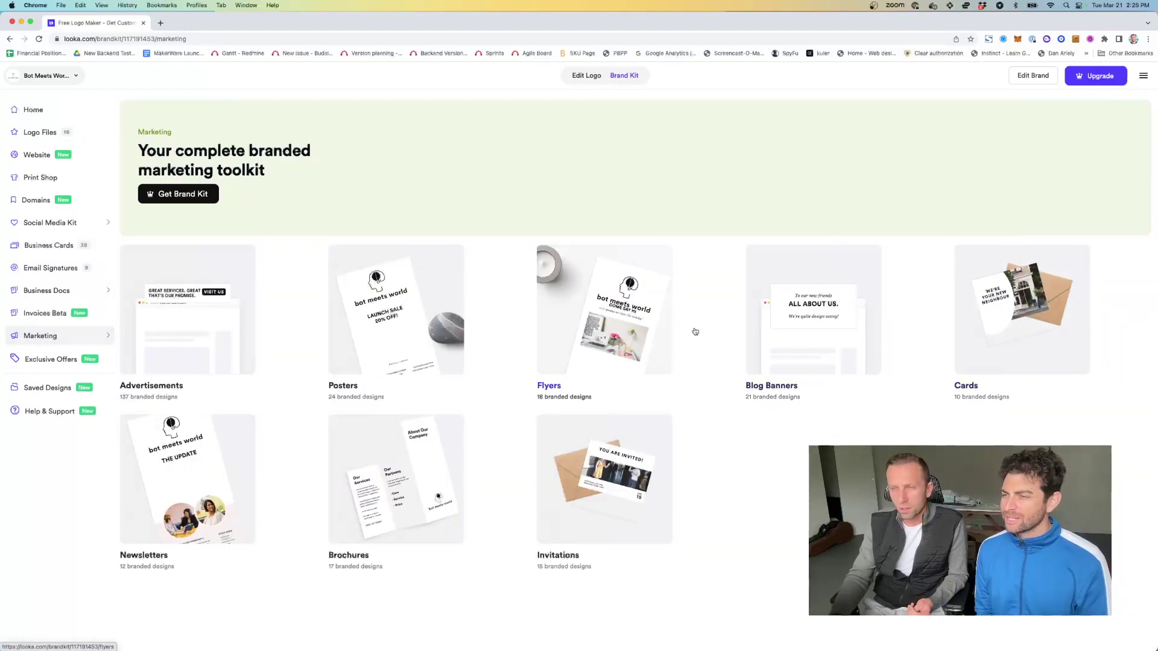
{"action": "left_click", "coordinate": [44, 291]}
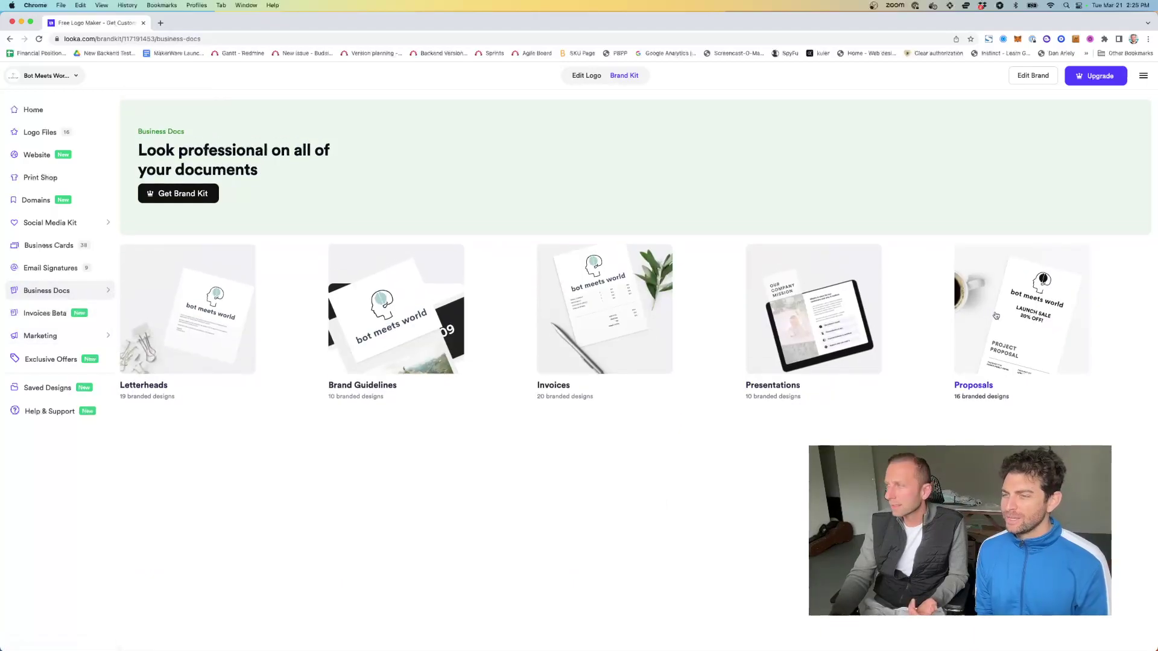
{"action": "left_click", "coordinate": [1143, 75]}
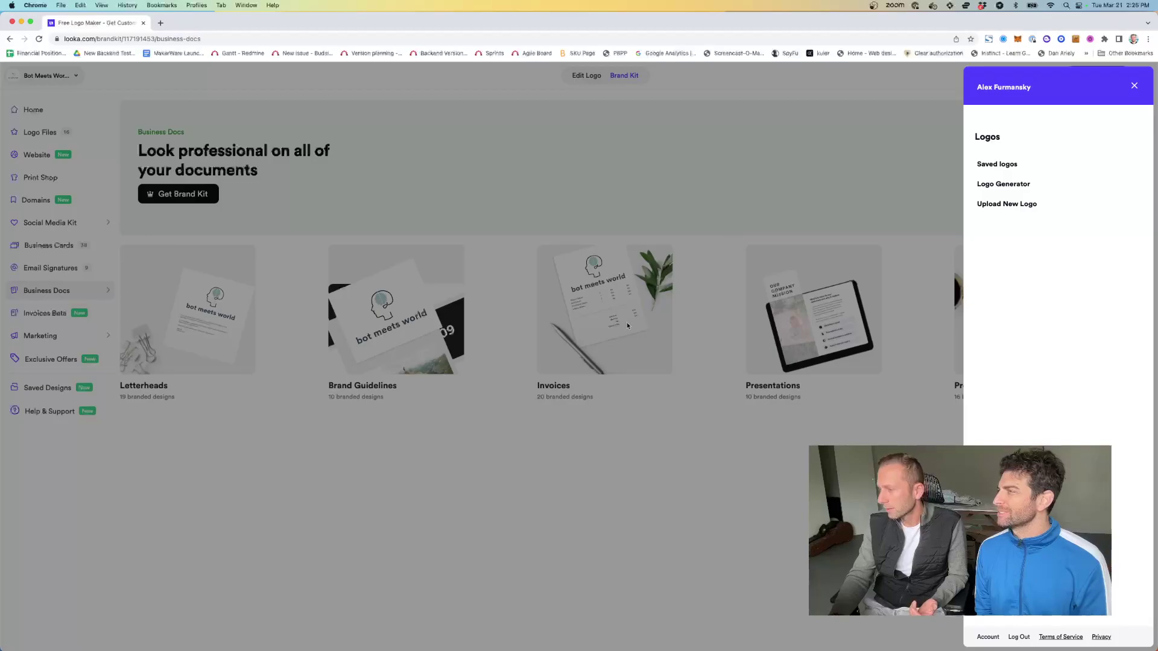
{"action": "left_click", "coordinate": [624, 477]}
Step: Load the Looka homepage in a new browser tab and scroll to the footer
{"action": "key", "text": "super+t"}
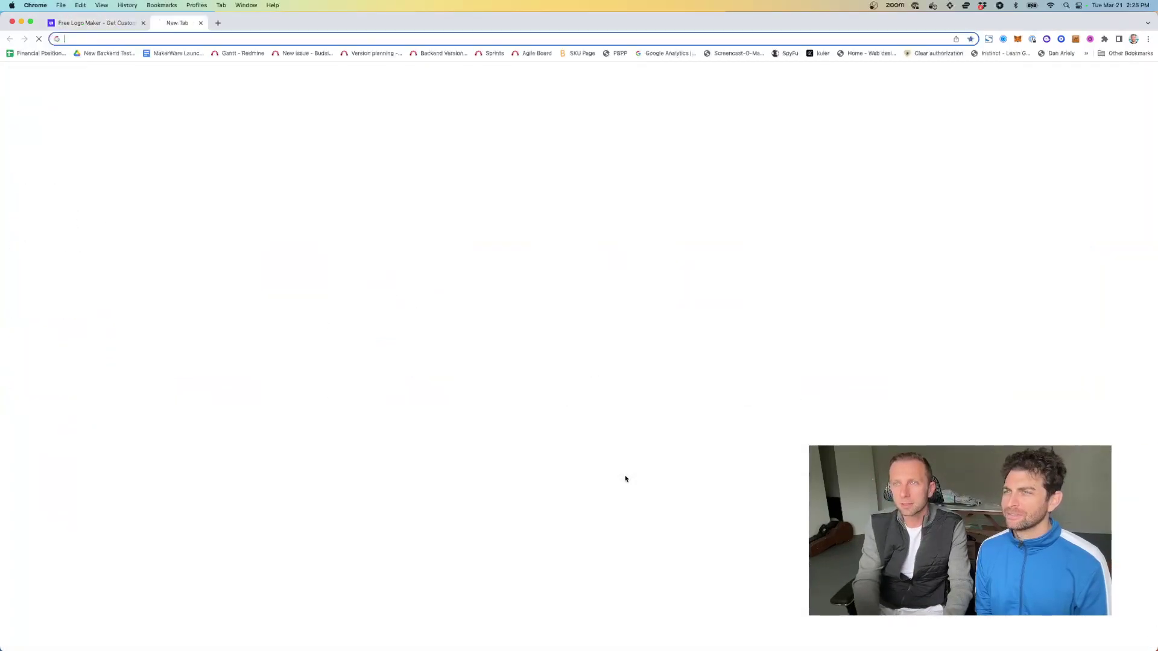
{"action": "type", "text": "looka"}
{"action": "key", "text": "Return"}
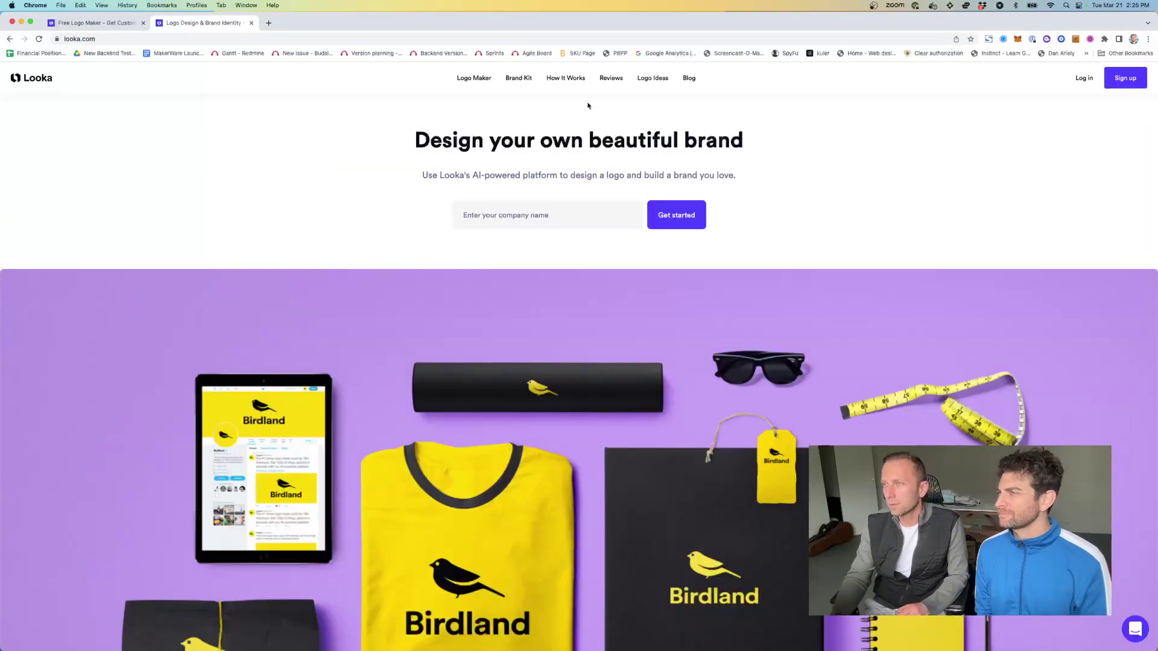
{"action": "scroll", "coordinate": [635, 405], "scroll_direction": "down", "scroll_amount": 20}
{"action": "scroll", "coordinate": [542, 240], "scroll_direction": "down", "scroll_amount": 20}
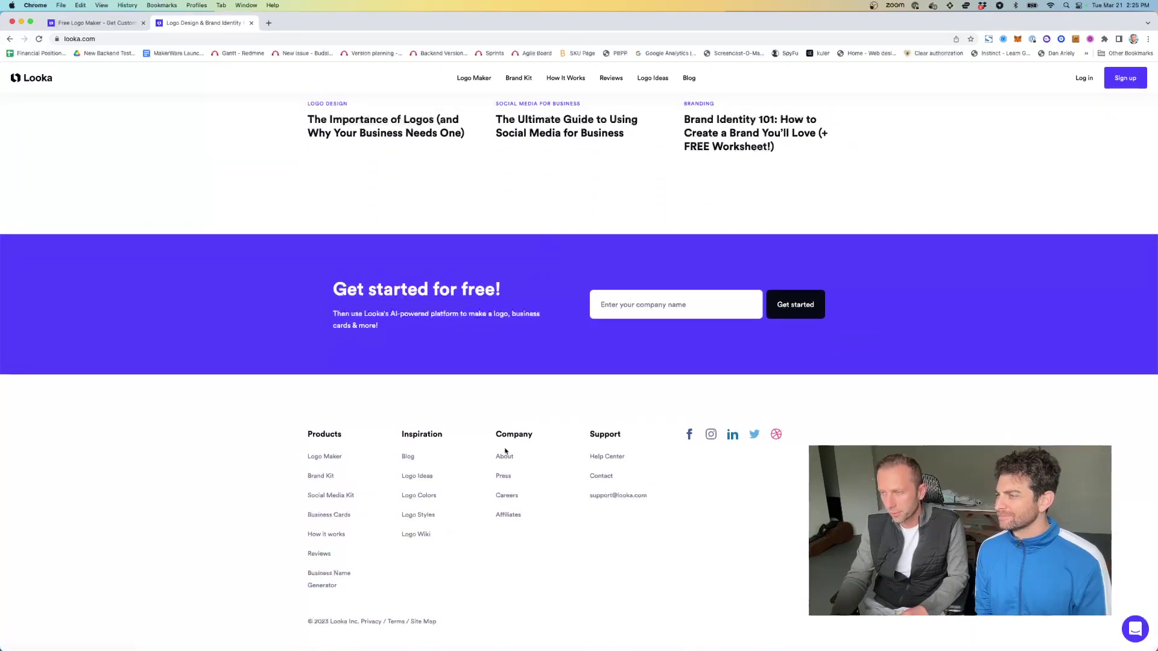
Step: Open the About Looka page and read through the CEO, team and Toronto office sections
{"action": "left_click", "coordinate": [502, 456]}
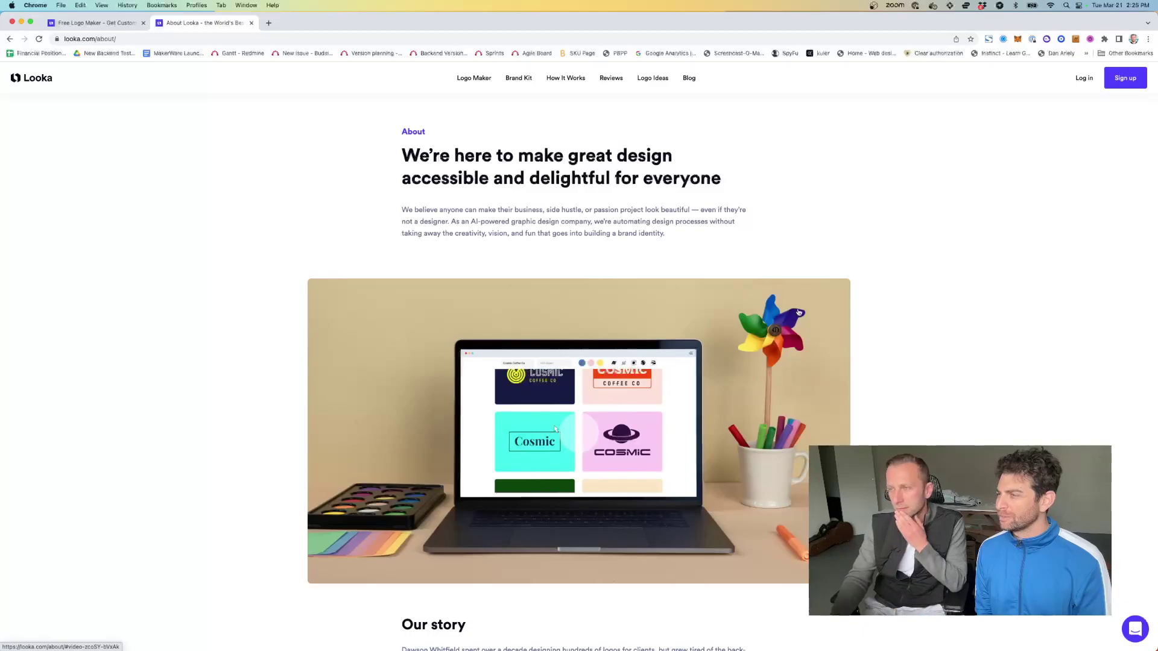
{"action": "scroll", "coordinate": [501, 456], "scroll_direction": "down", "scroll_amount": 10}
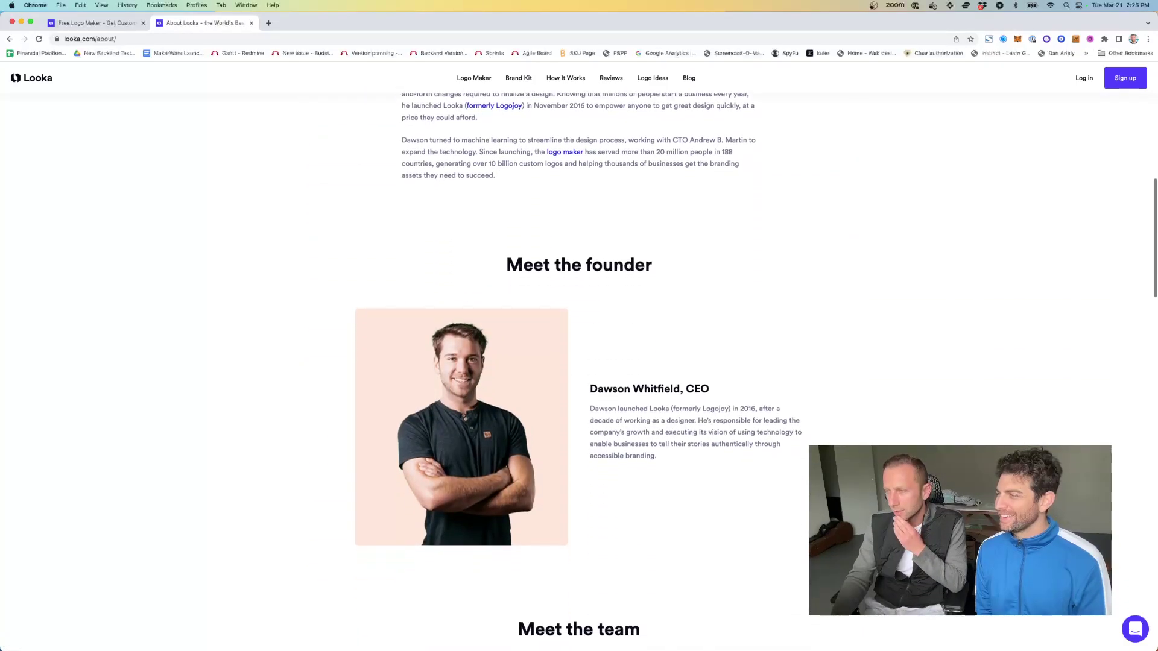
{"action": "scroll", "coordinate": [579, 362], "scroll_direction": "down", "scroll_amount": 2}
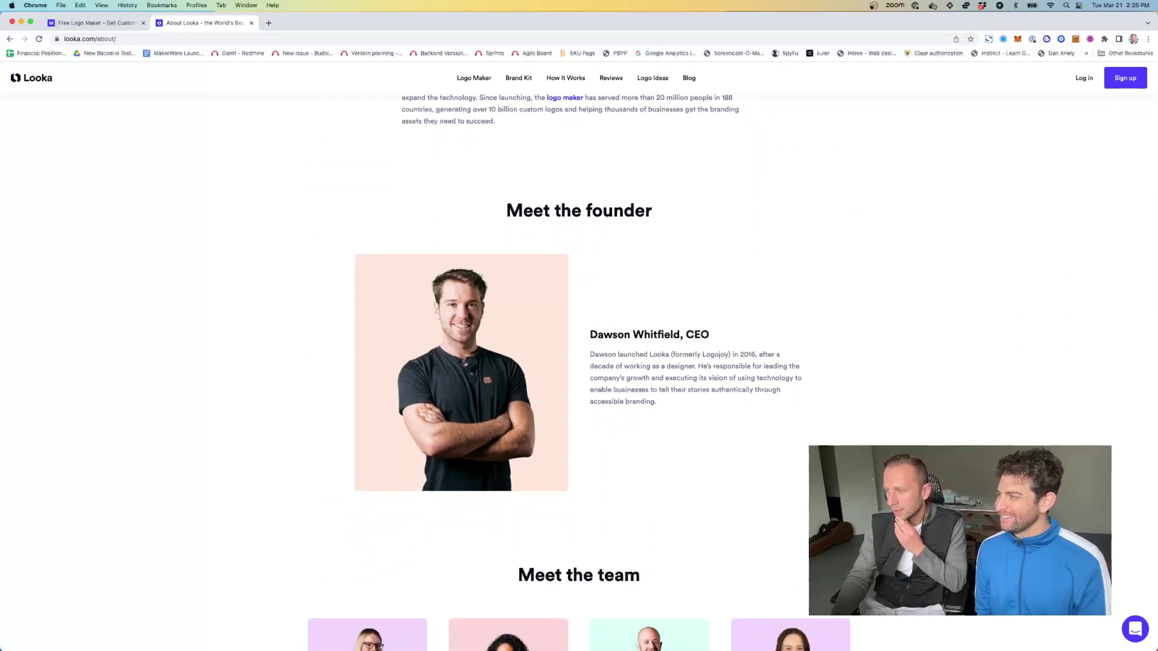
{"action": "scroll", "coordinate": [579, 361], "scroll_direction": "down", "scroll_amount": 2}
{"action": "scroll", "coordinate": [579, 362], "scroll_direction": "down", "scroll_amount": 3}
{"action": "scroll", "coordinate": [579, 362], "scroll_direction": "down", "scroll_amount": 6}
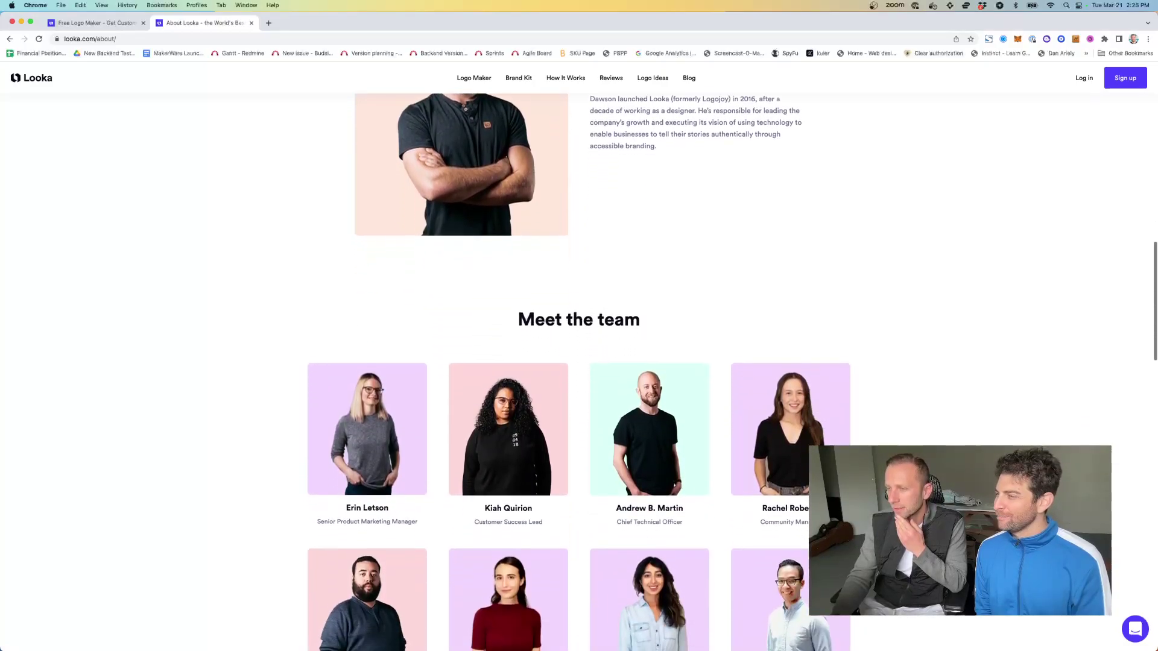
{"action": "scroll", "coordinate": [578, 361], "scroll_direction": "down", "scroll_amount": 4}
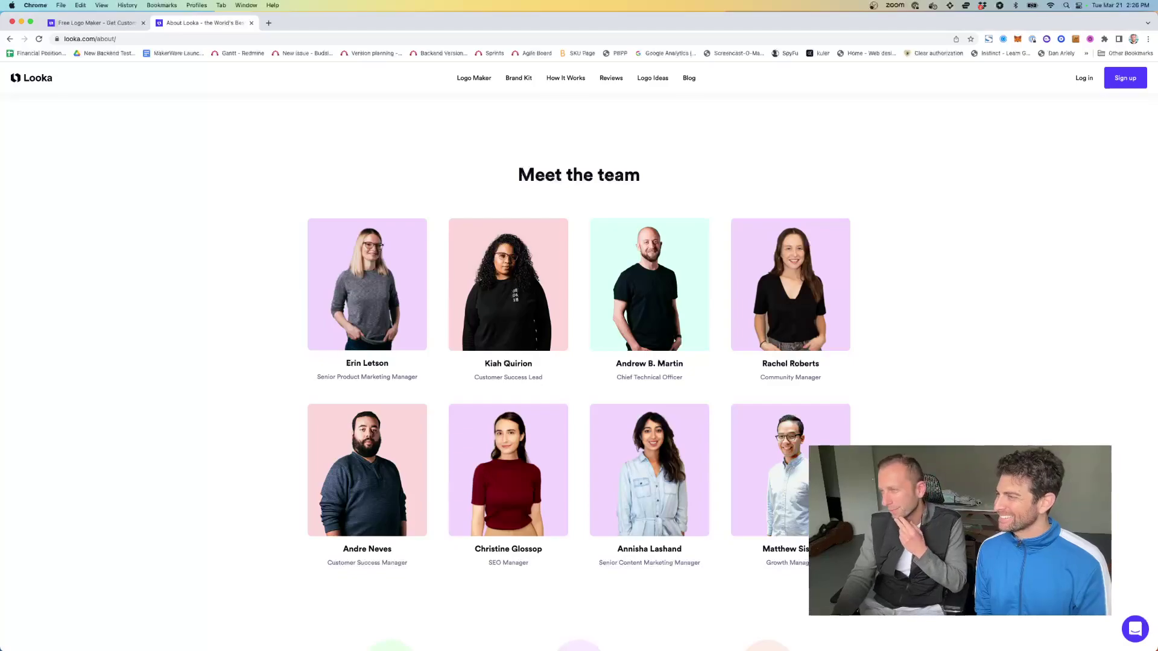
{"action": "scroll", "coordinate": [425, 371], "scroll_direction": "down", "scroll_amount": 13}
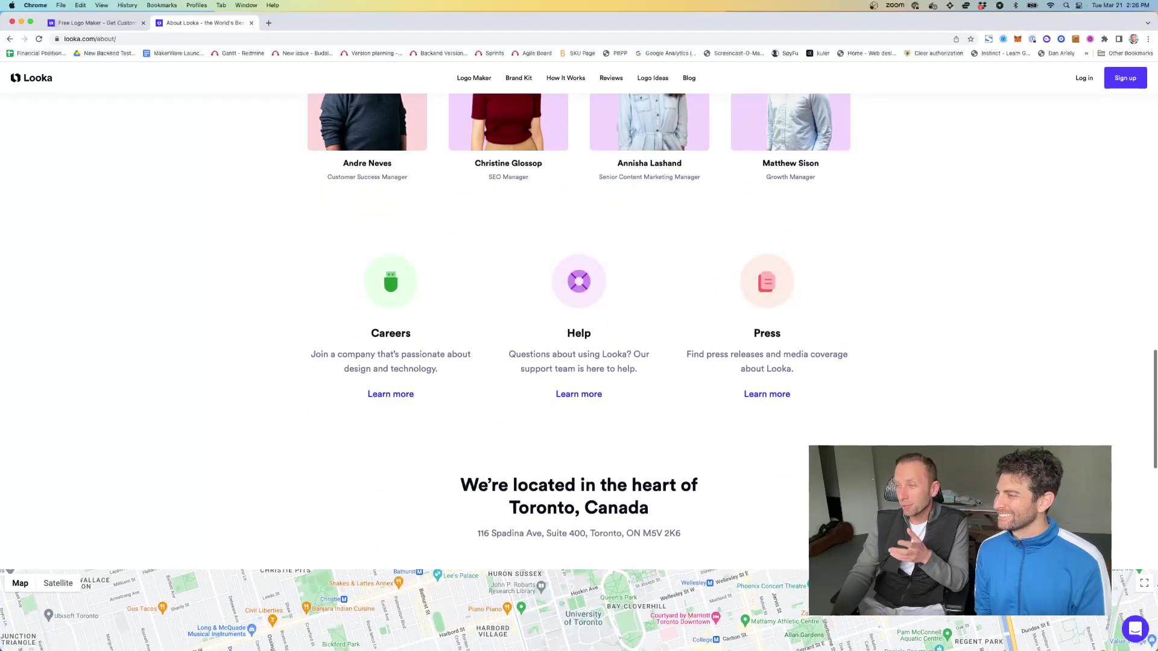
{"action": "scroll", "coordinate": [968, 270], "scroll_direction": "down", "scroll_amount": 7}
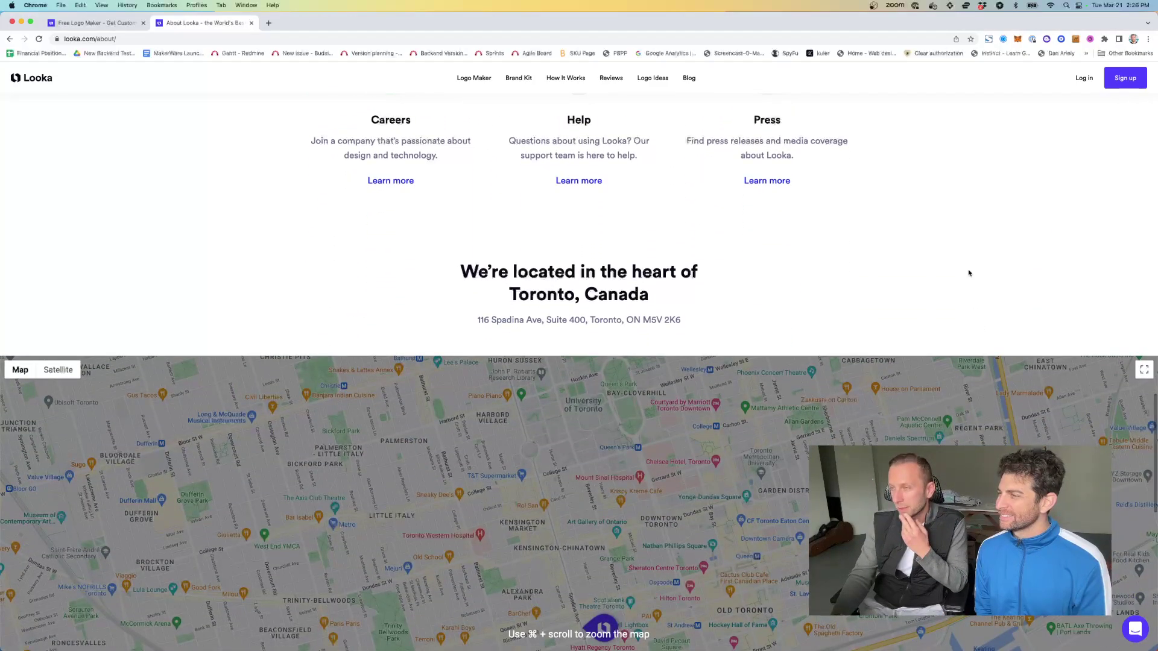
{"action": "scroll", "coordinate": [968, 270], "scroll_direction": "down", "scroll_amount": 6}
{"action": "scroll", "coordinate": [968, 270], "scroll_direction": "down", "scroll_amount": 4}
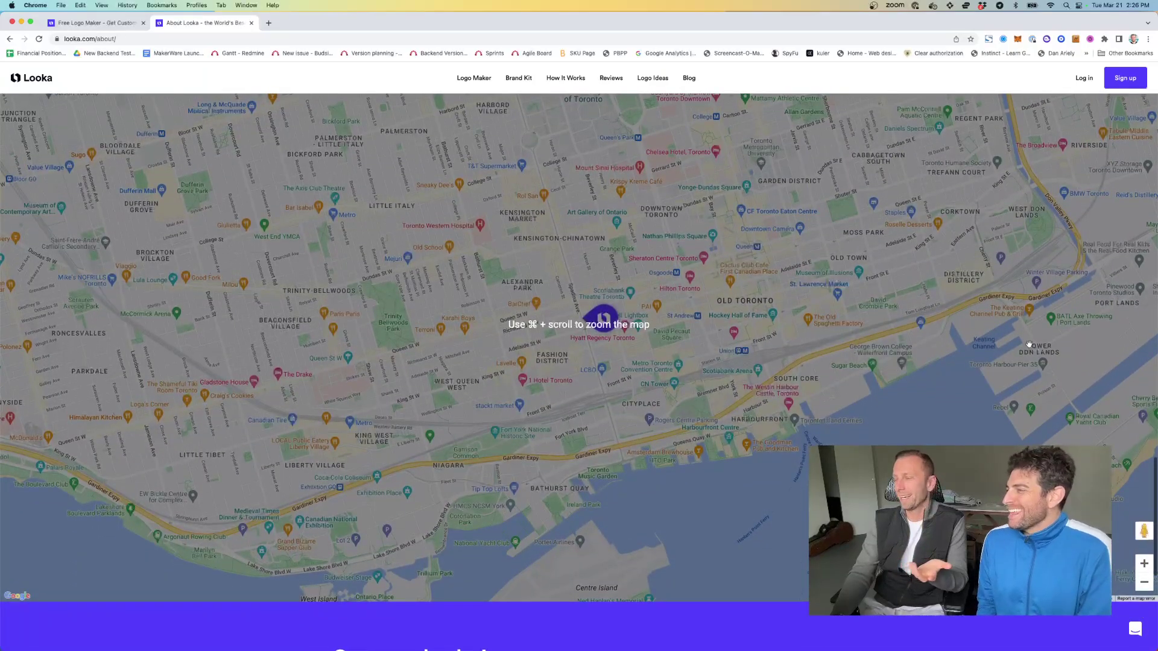
{"action": "scroll", "coordinate": [1030, 358], "scroll_direction": "down", "scroll_amount": 7}
{"action": "scroll", "coordinate": [1029, 358], "scroll_direction": "down", "scroll_amount": 3}
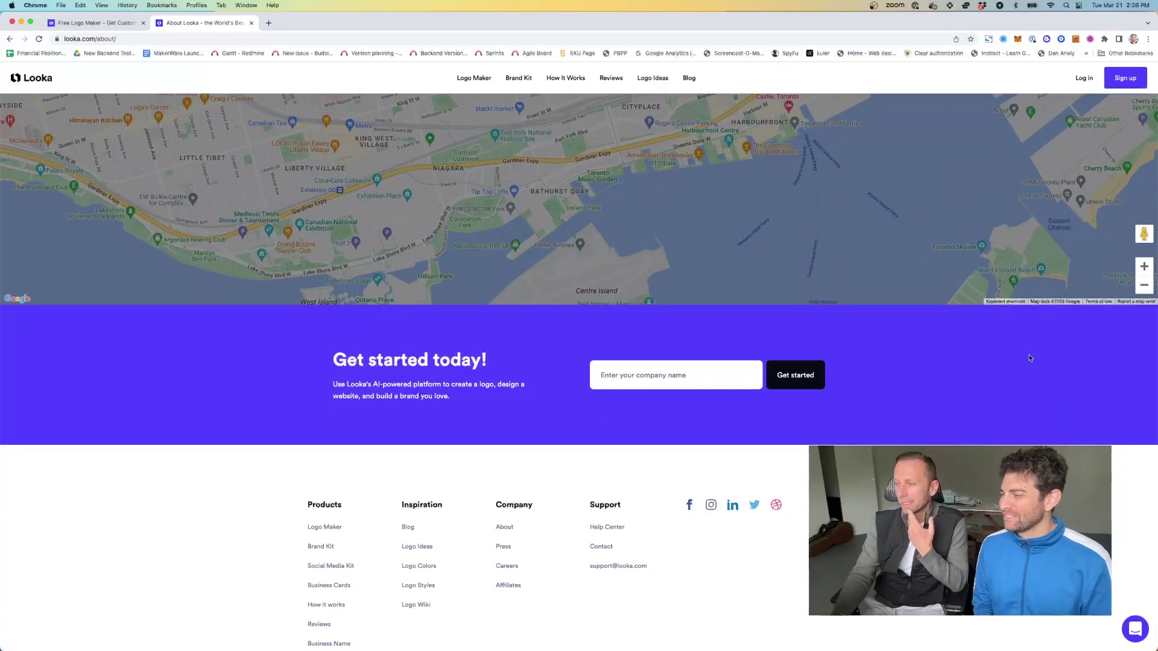
{"action": "scroll", "coordinate": [1029, 358], "scroll_direction": "up", "scroll_amount": 15}
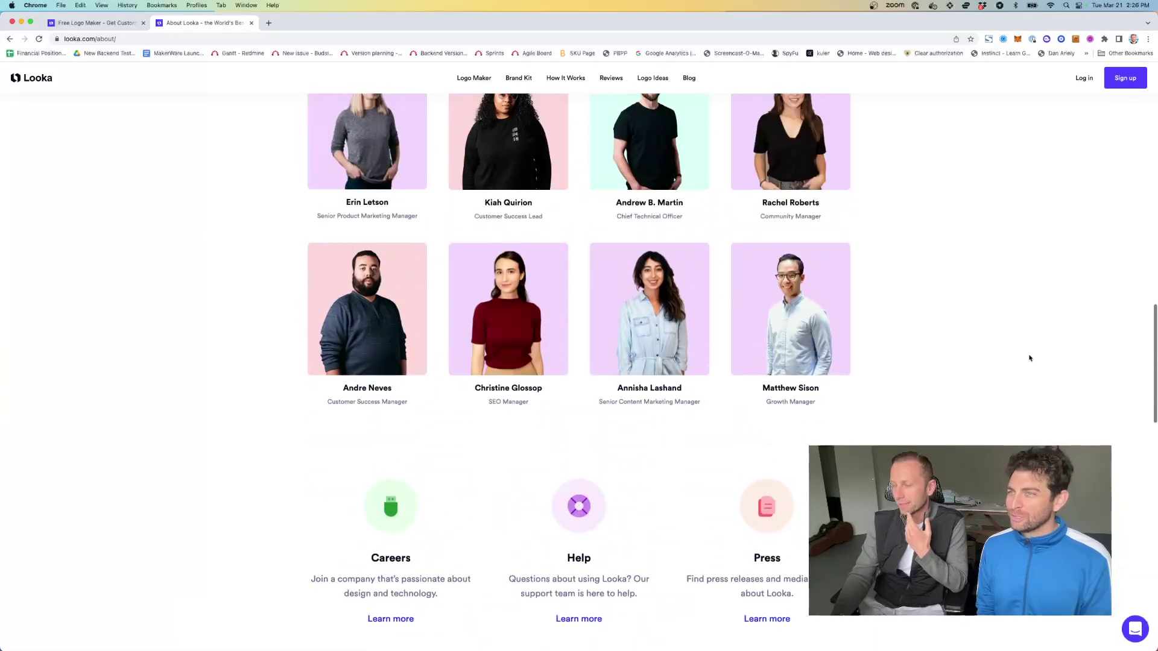
{"action": "scroll", "coordinate": [1029, 358], "scroll_direction": "up", "scroll_amount": 6}
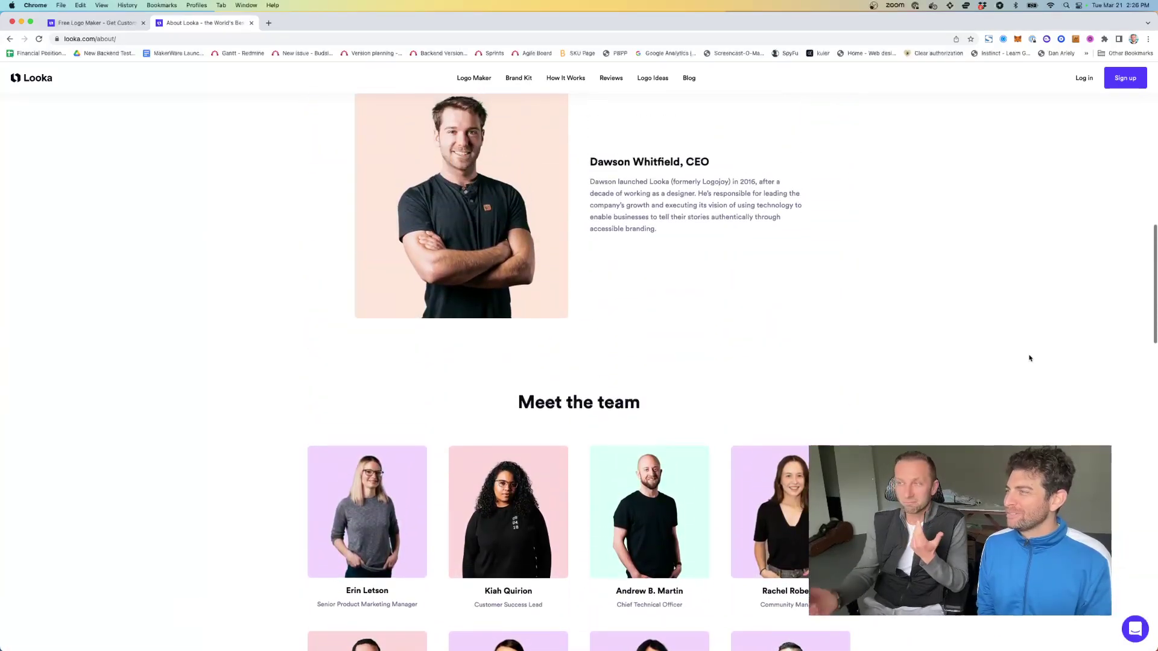